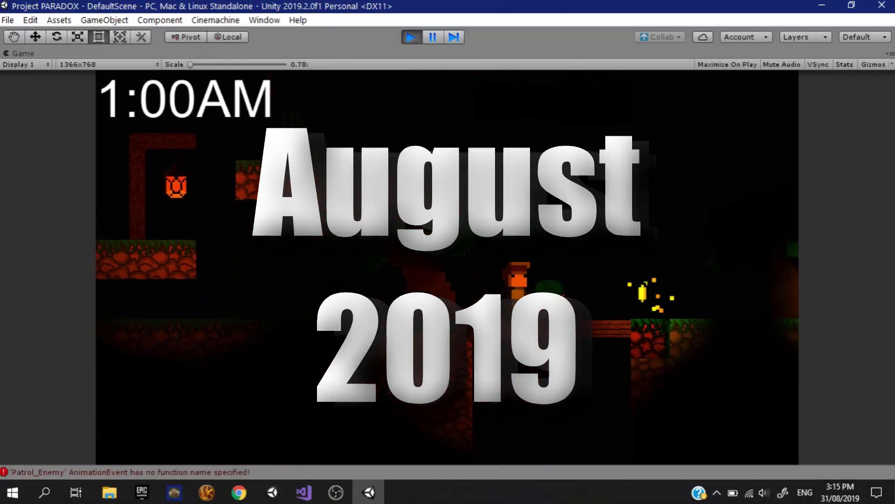
Playtest the dark level by walking the character left from the coin, down the ledges and past the grass to the tree.
key(d)
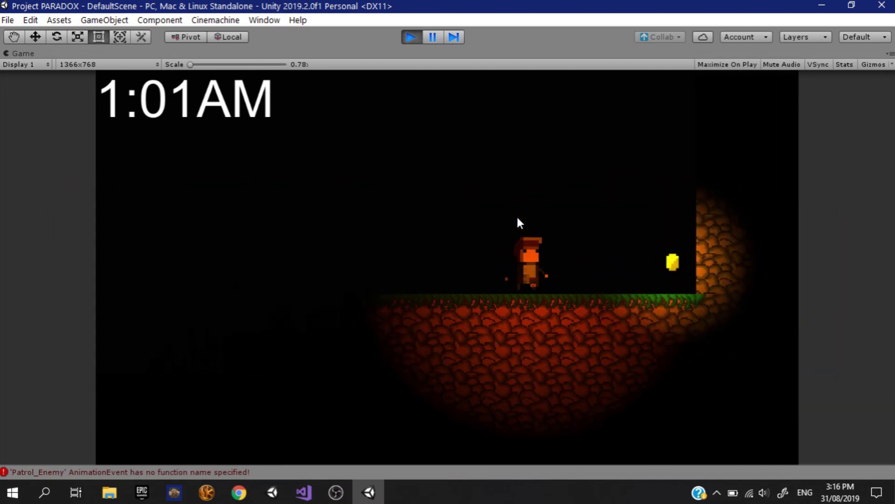
key(a)
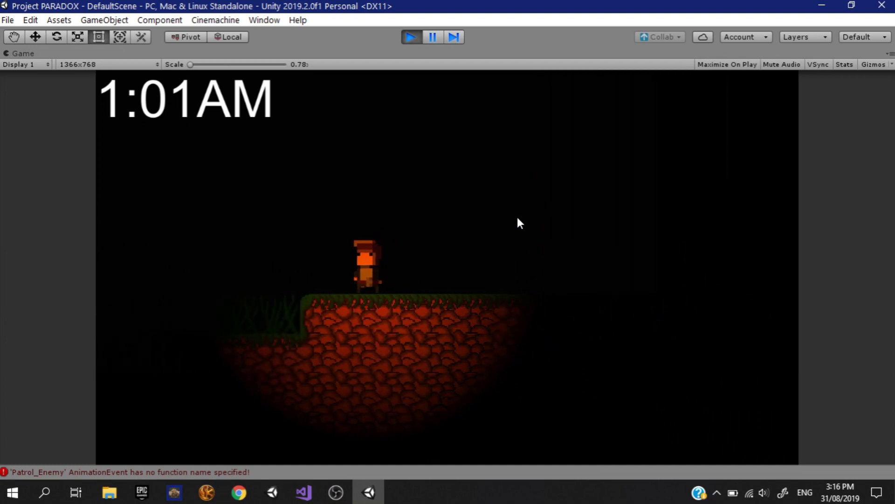
key(a)
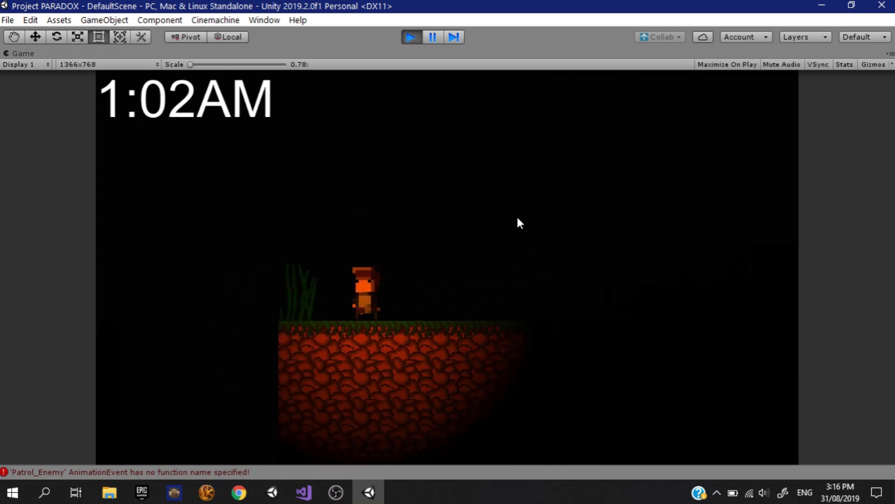
key(space)
key(a)
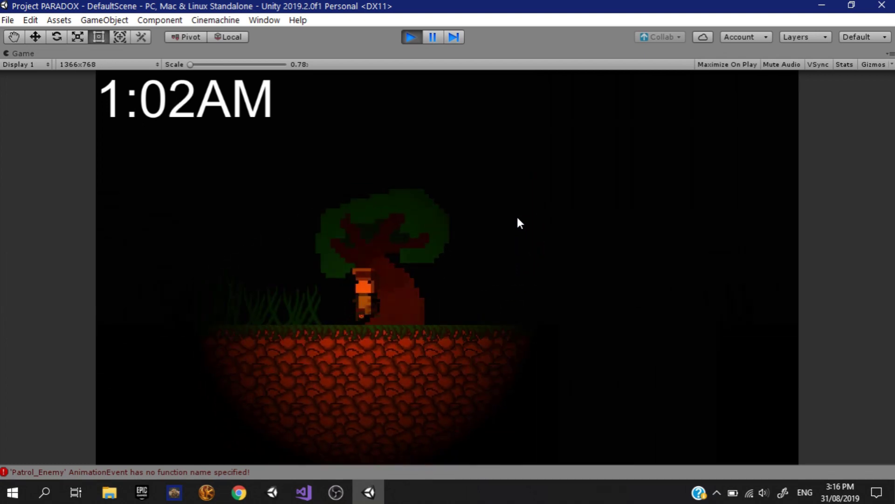
key(Left)
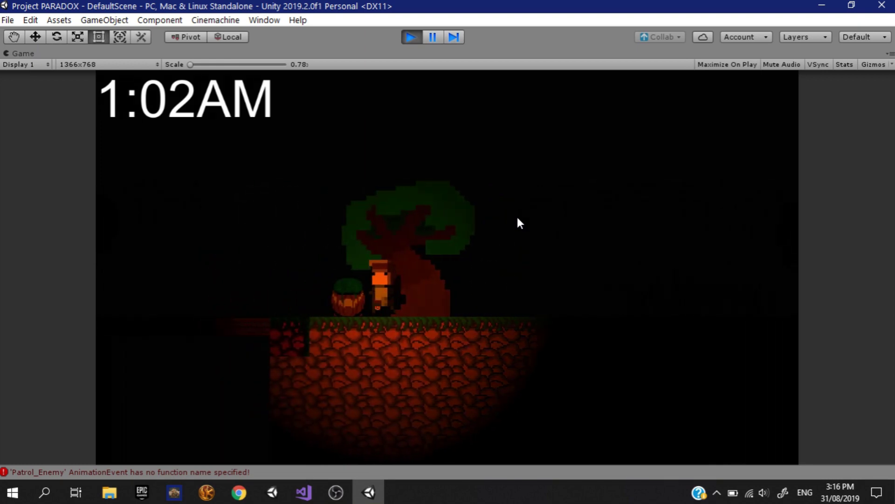
Jump the character over the pot beside the tree and walk left beneath the hanging lantern to the grass under the raised platform.
key(space)
key(Left)
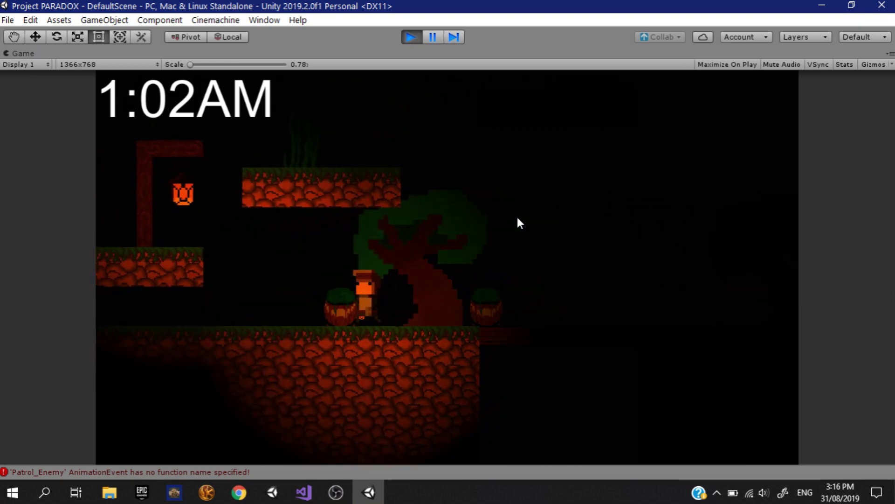
key(Left)
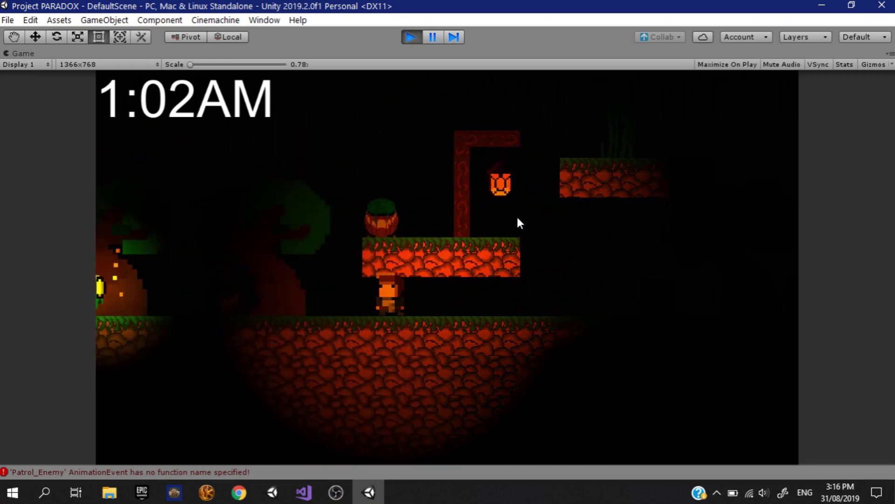
key(Left)
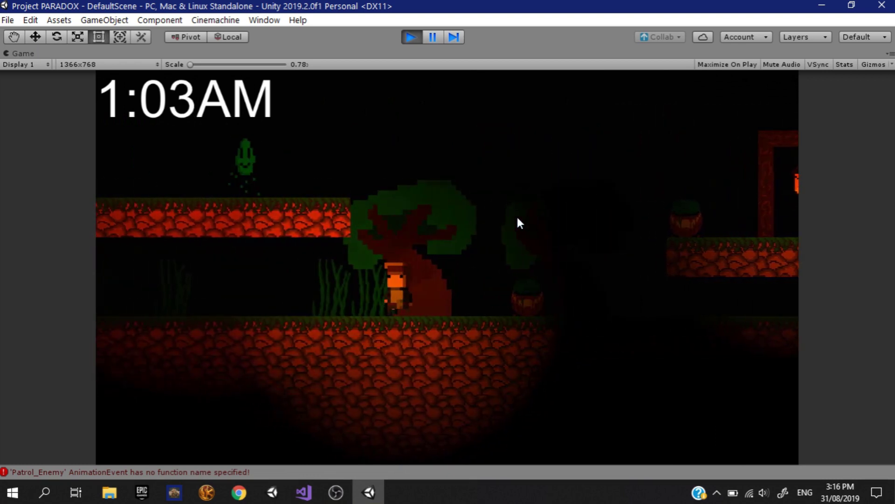
key(Right)
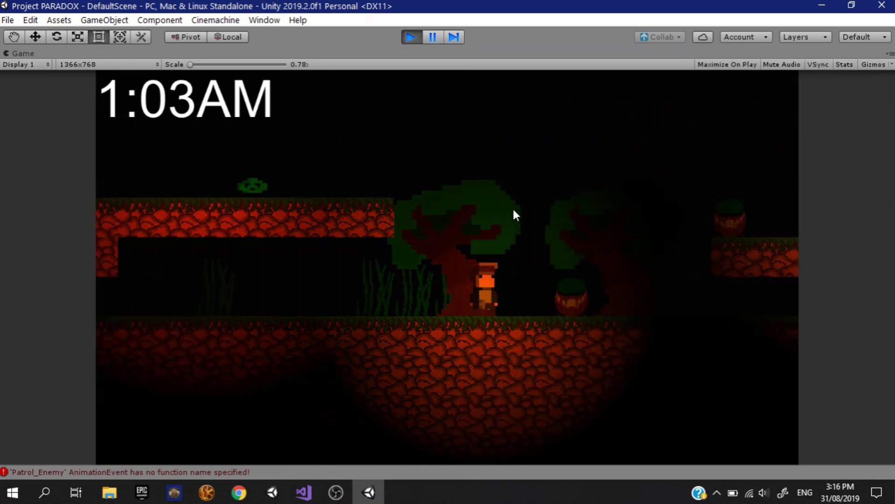
Jump the character onto the raised platform with the green slime enemy, with the gun drawn.
key(Left)
key(space)
key(Up)
key(space)
key(Left)
key(space)
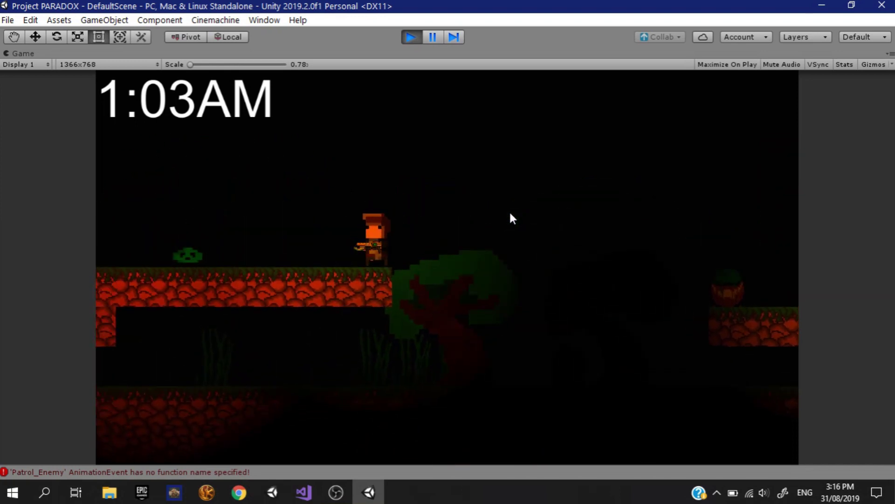
Test the gun by firing from the raised platform, and shoot the green slime enemy from the ground beside the trees.
click(433, 245)
key(Right)
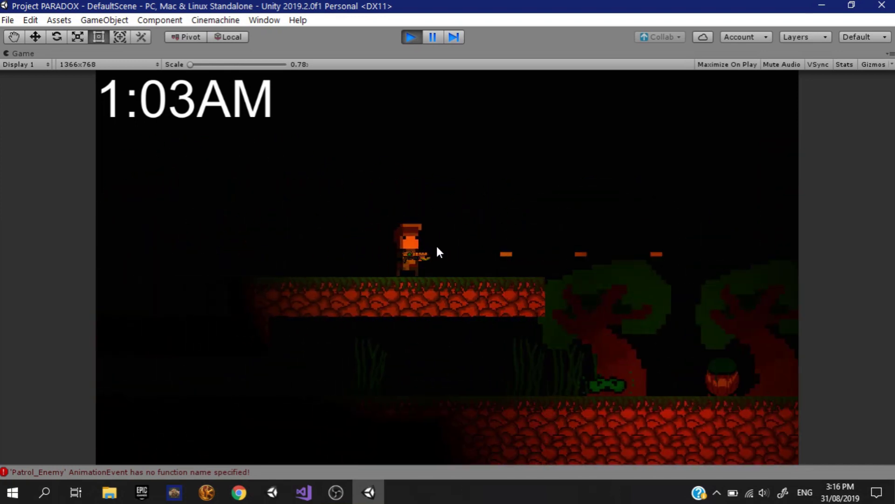
key(space)
key(Left)
click(437, 248)
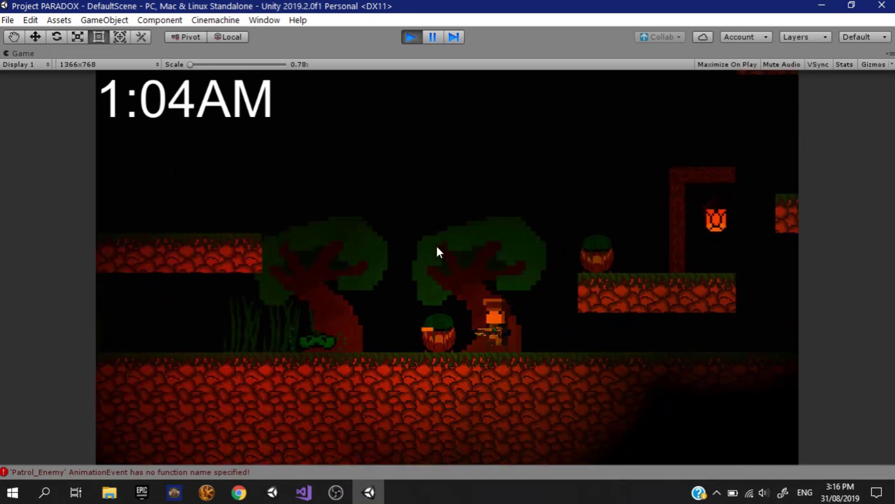
key(Left)
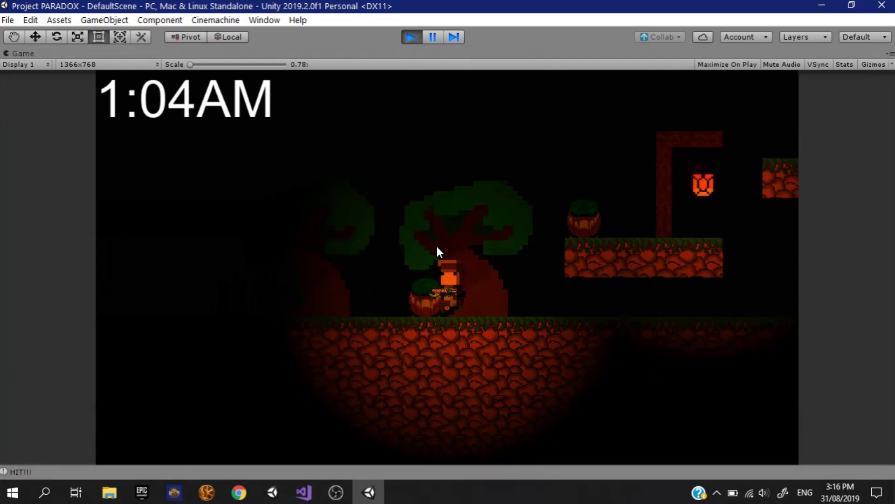
Test movement around the raised platform by crossing it, passing through the grass beneath it and climbing back up.
key(space)
key(Left)
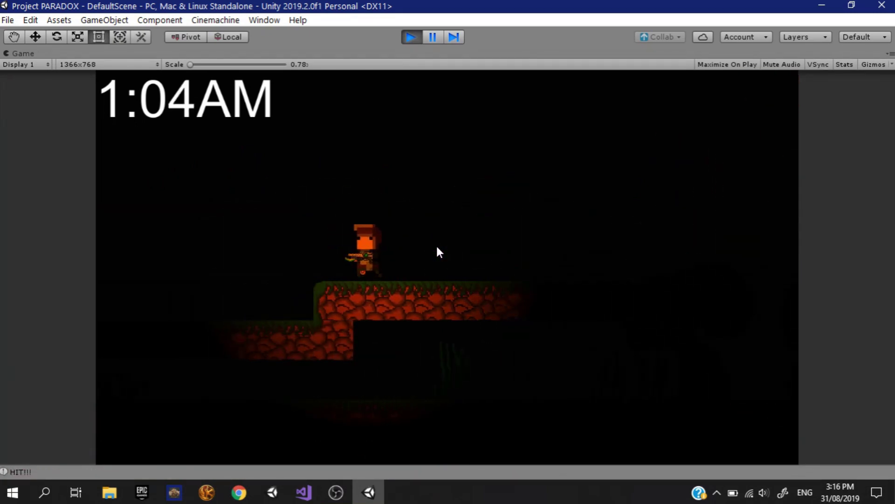
key(Right)
key(Right)
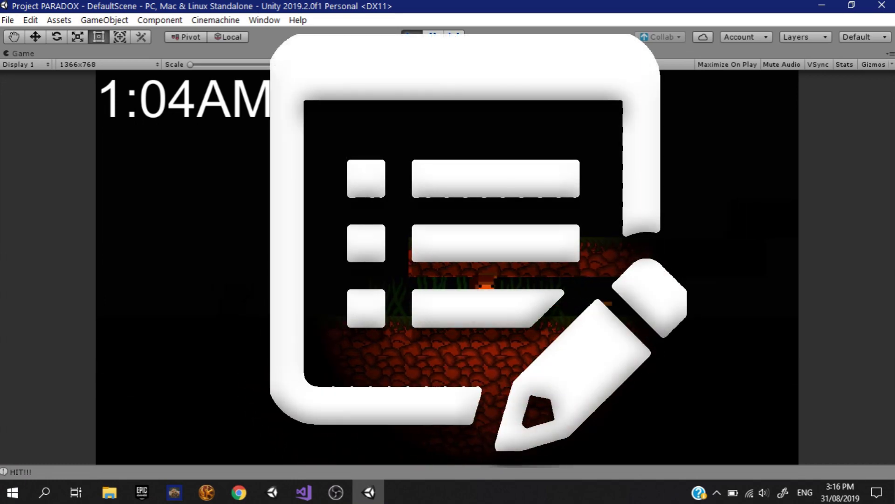
key(Left)
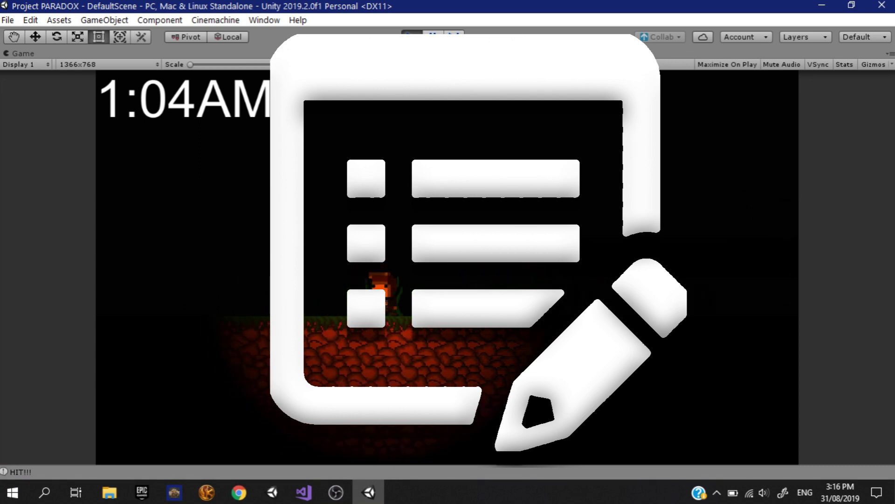
key(space)
key(Right)
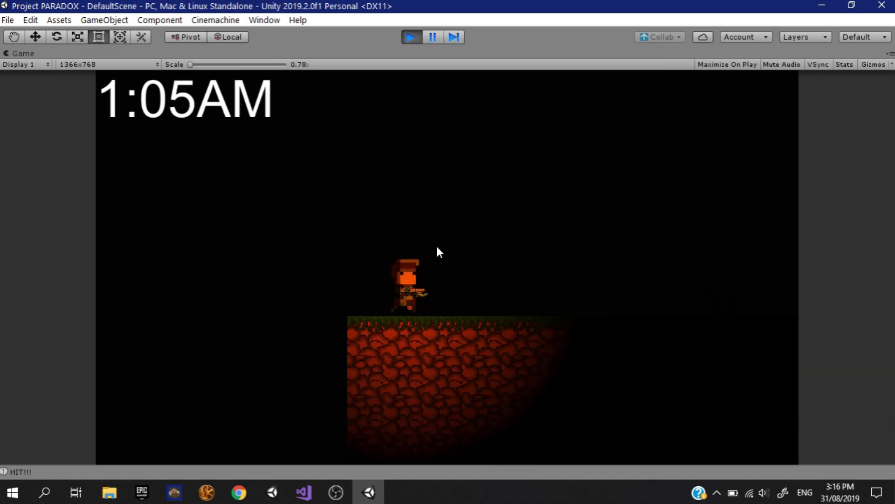
key(space)
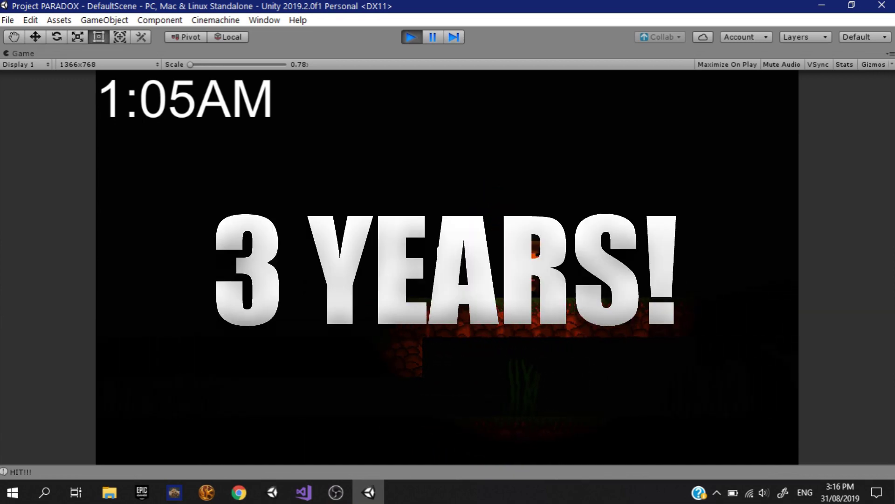
Walk the character right past the hanging lantern with the sword equipped and test an attack and a jump near the pot.
key(d)
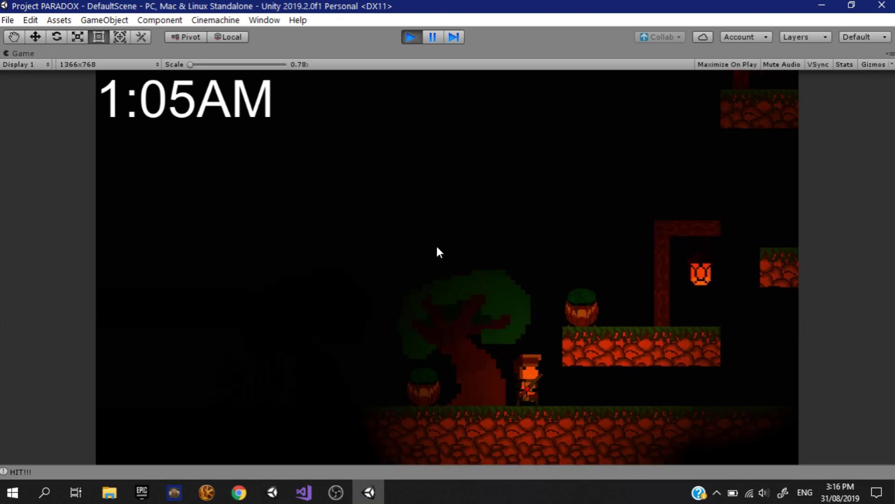
key(Right)
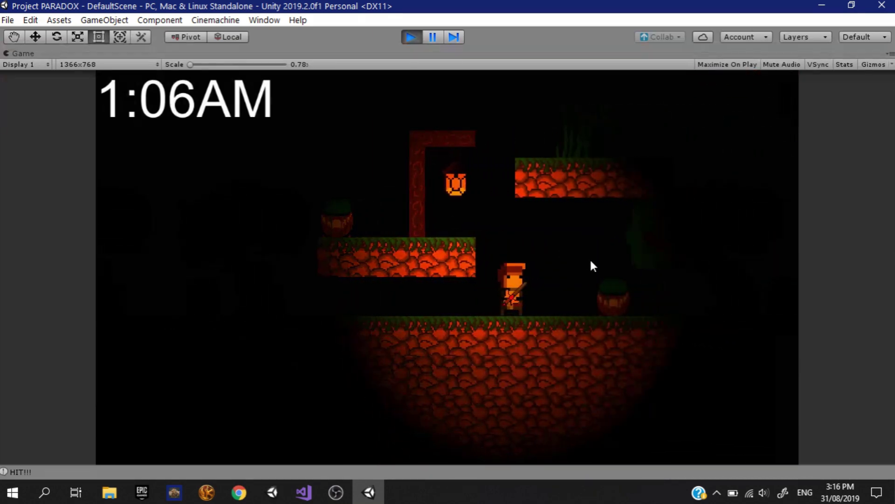
key(d)
click(602, 277)
key(space)
key(d)
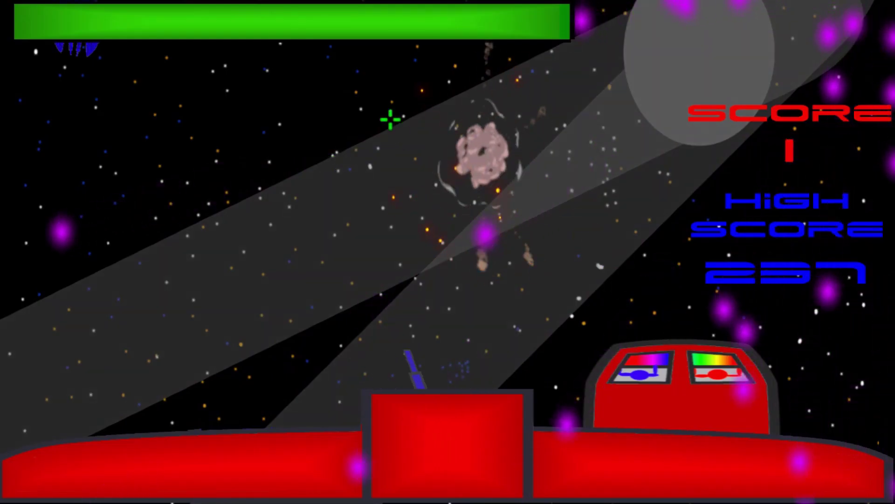
click(70, 154)
click(216, 116)
click(156, 111)
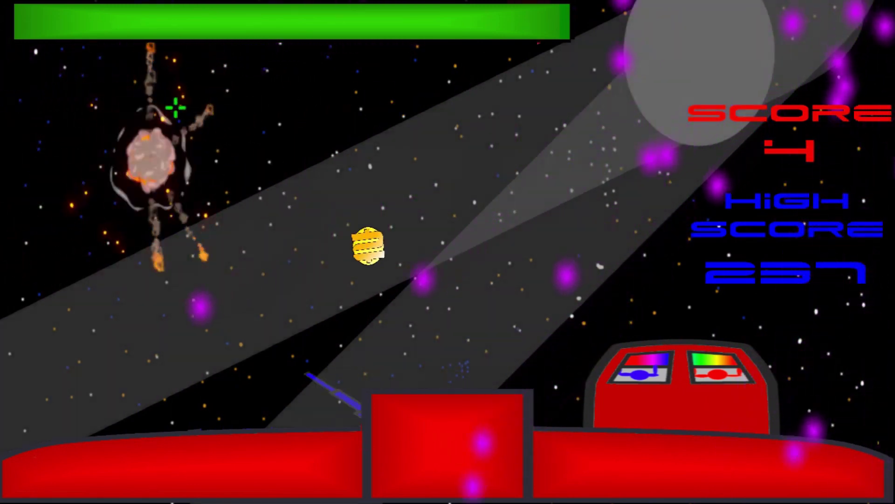
click(534, 95)
click(536, 91)
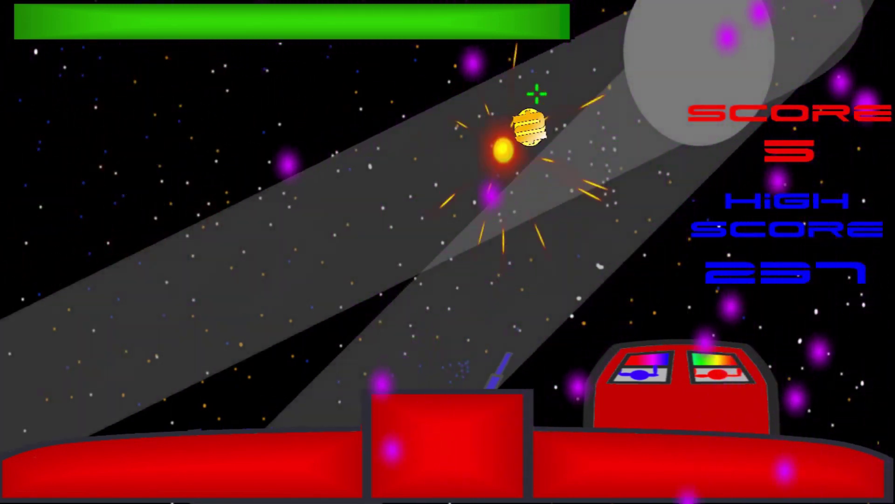
click(417, 97)
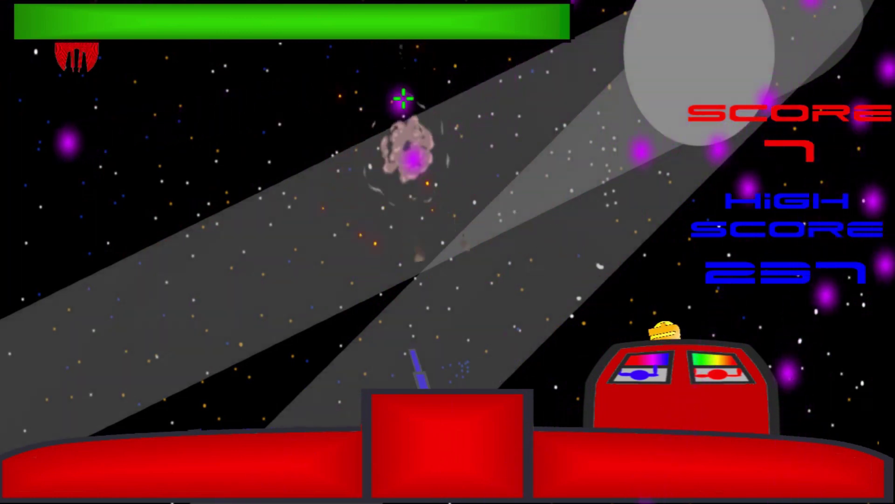
click(32, 150)
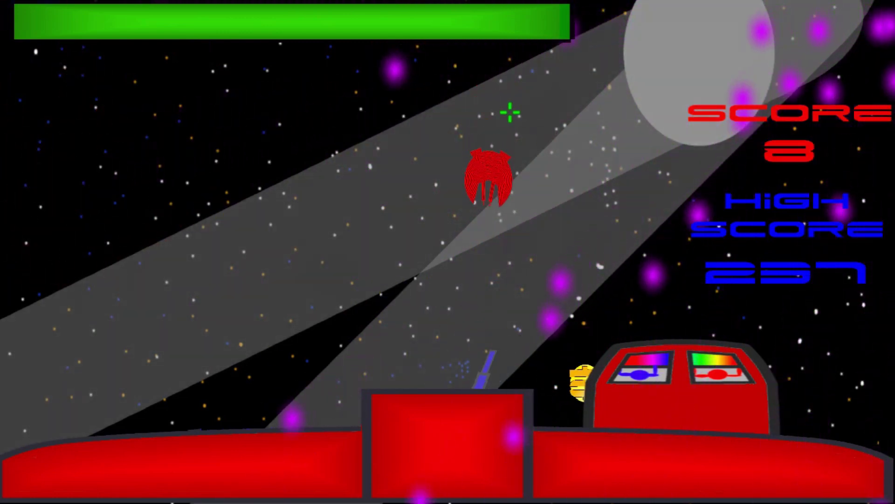
click(478, 205)
click(21, 154)
click(419, 80)
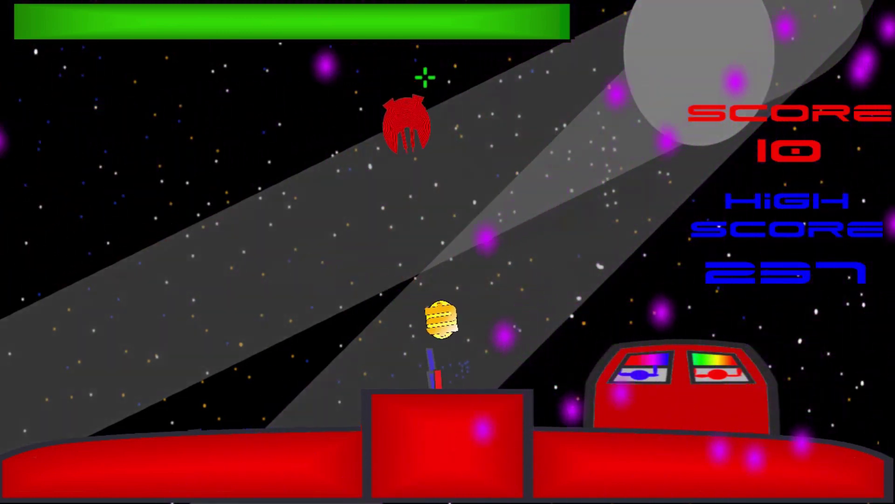
click(193, 110)
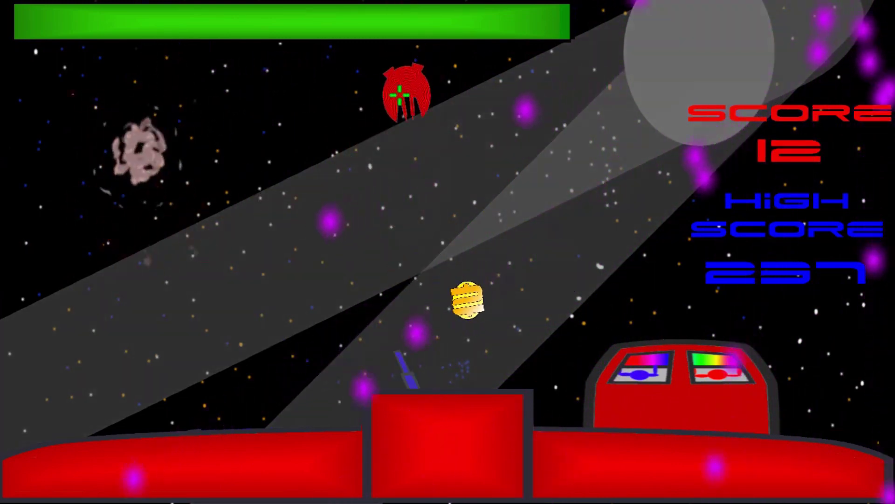
click(410, 96)
click(239, 99)
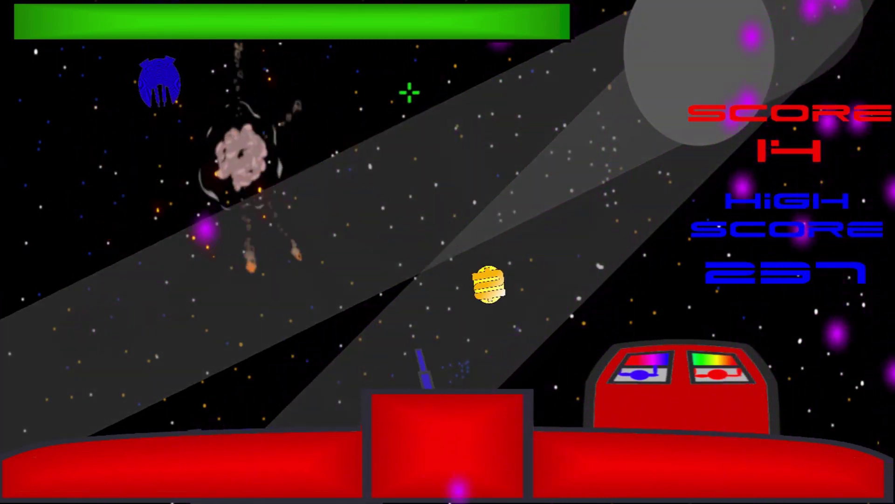
click(140, 97)
click(135, 98)
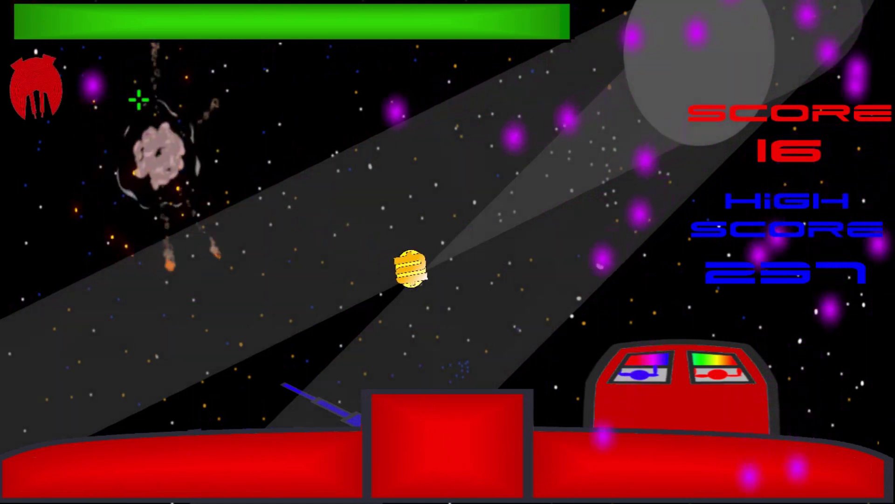
click(108, 120)
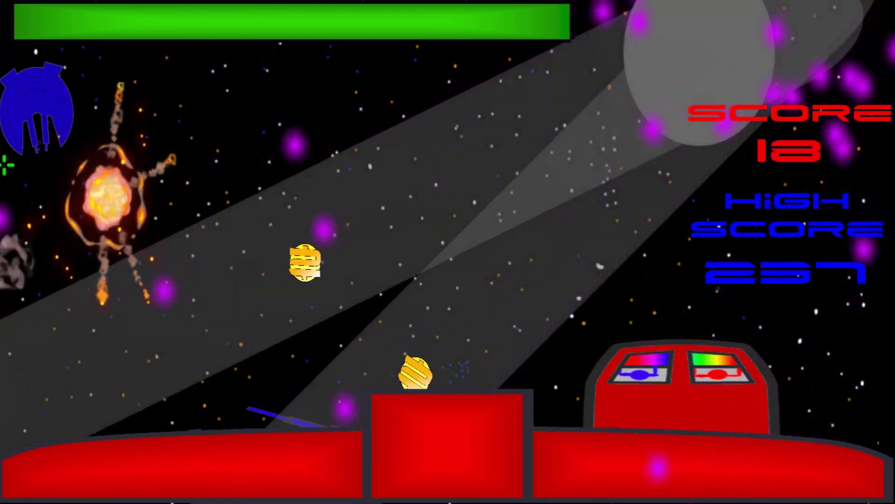
click(24, 160)
click(161, 106)
click(440, 120)
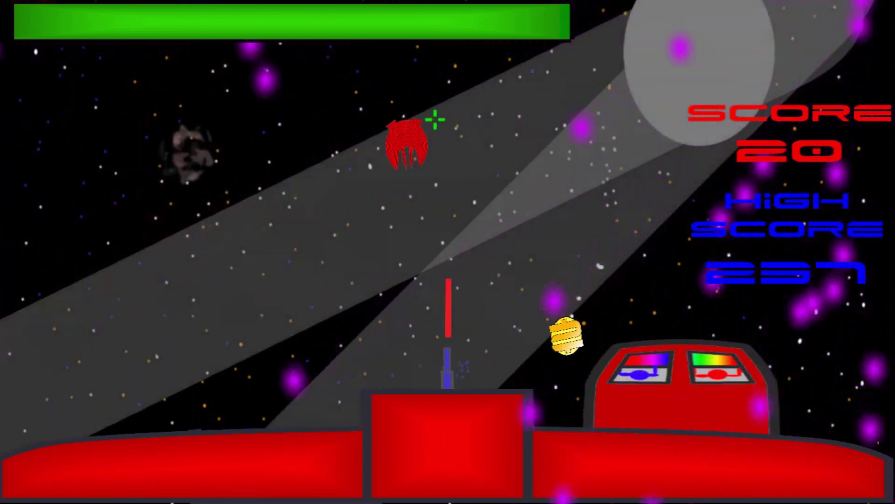
click(390, 179)
click(75, 124)
click(42, 213)
click(309, 133)
click(18, 146)
click(546, 163)
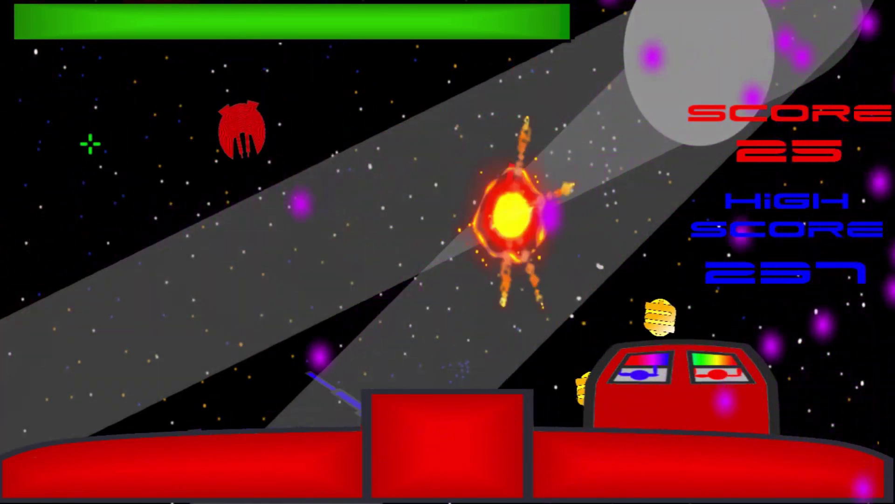
click(229, 175)
click(163, 108)
click(51, 179)
click(247, 118)
click(367, 124)
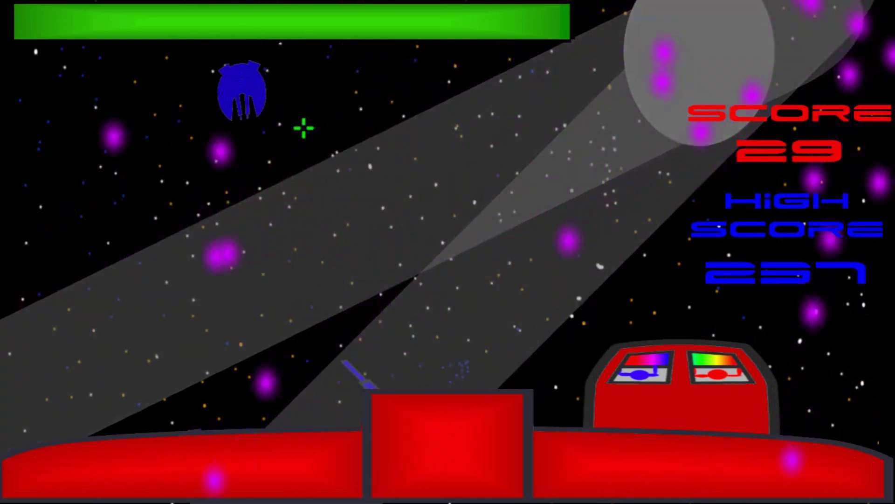
click(252, 140)
click(493, 140)
click(105, 187)
click(21, 163)
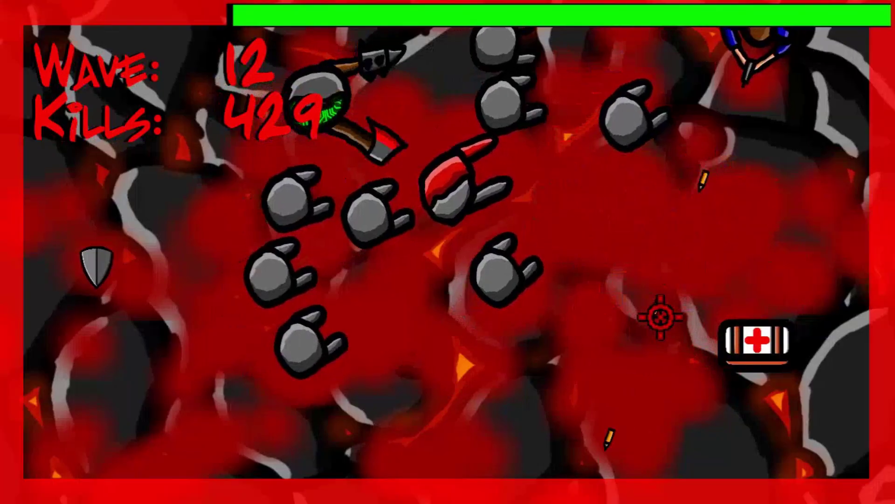
key(s)
mouse_move(660, 317)
mouse_down()
mouse_move(787, 187)
mouse_move(612, 194)
mouse_up()
key(a)
key(d)
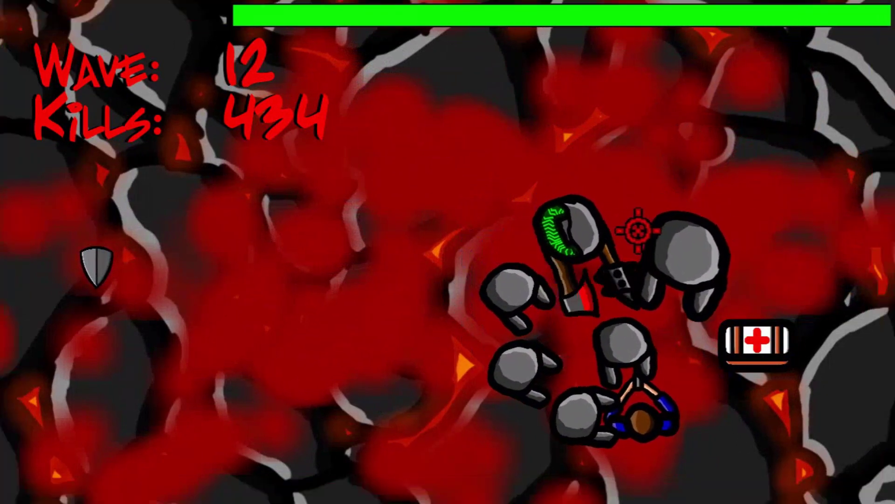
mouse_move(640, 234)
mouse_down()
mouse_move(642, 264)
mouse_move(692, 317)
mouse_move(758, 343)
mouse_move(638, 392)
mouse_move(540, 376)
mouse_move(549, 374)
mouse_up()
key(w)
key(a)
key(s)
key(a)
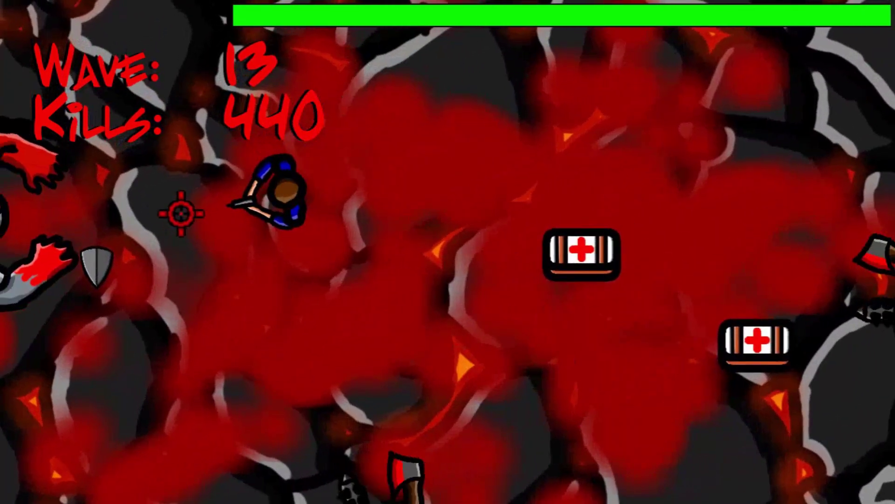
key(d)
mouse_move(182, 212)
mouse_down()
mouse_move(336, 312)
mouse_move(369, 373)
mouse_move(445, 410)
mouse_move(514, 395)
mouse_move(494, 225)
mouse_move(792, 214)
mouse_move(855, 256)
mouse_move(711, 311)
mouse_move(821, 336)
mouse_move(832, 216)
mouse_move(755, 104)
mouse_move(893, 266)
mouse_up()
key(w)
key(d)
key(s)
key(d)
key(a)
key(w)
key(d)
key(s)
key(w)
key(w)
click(563, 224)
click(393, 120)
click(428, 94)
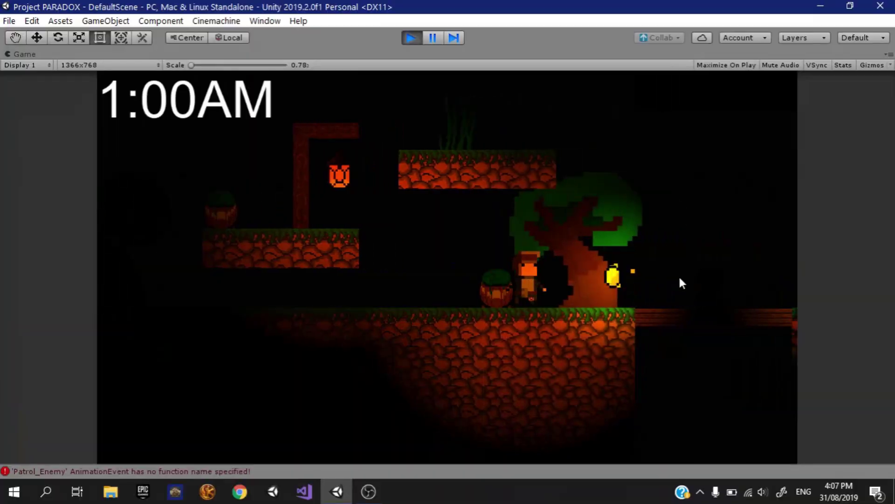
Walk the character right, pushing the pot across the wooden bridge and past the trees to the edge of the pit.
key(d)
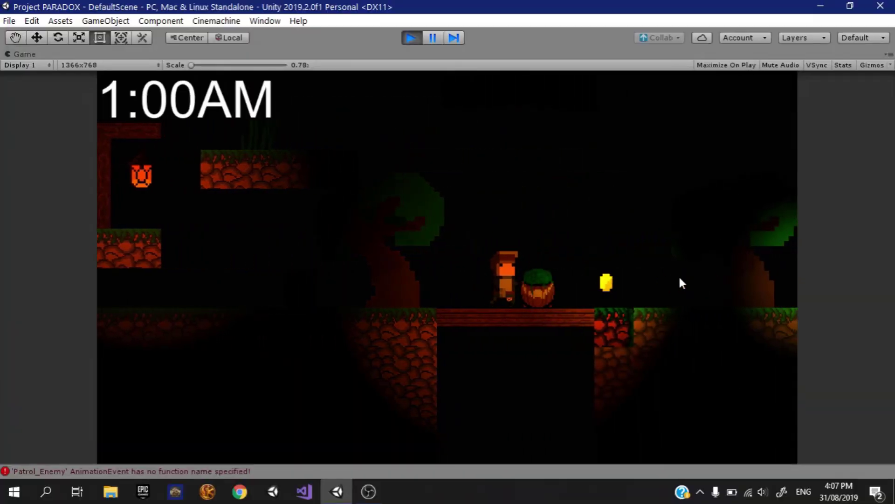
key(d)
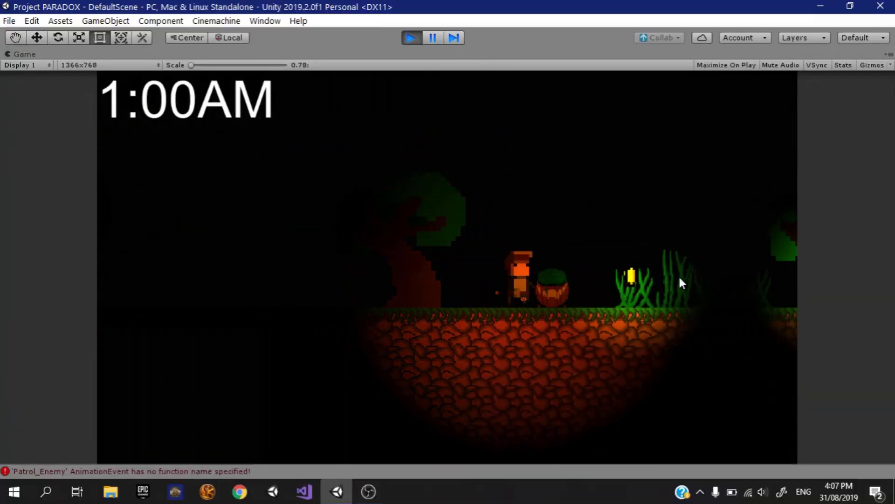
key(d)
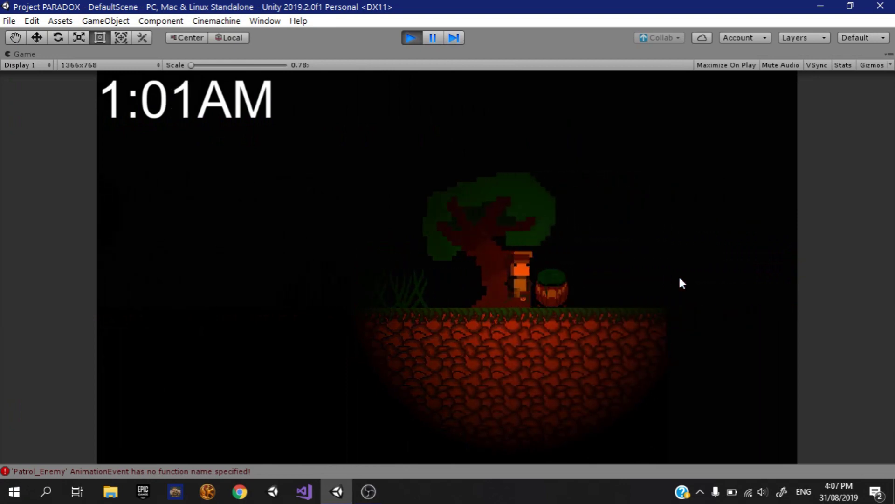
key(d)
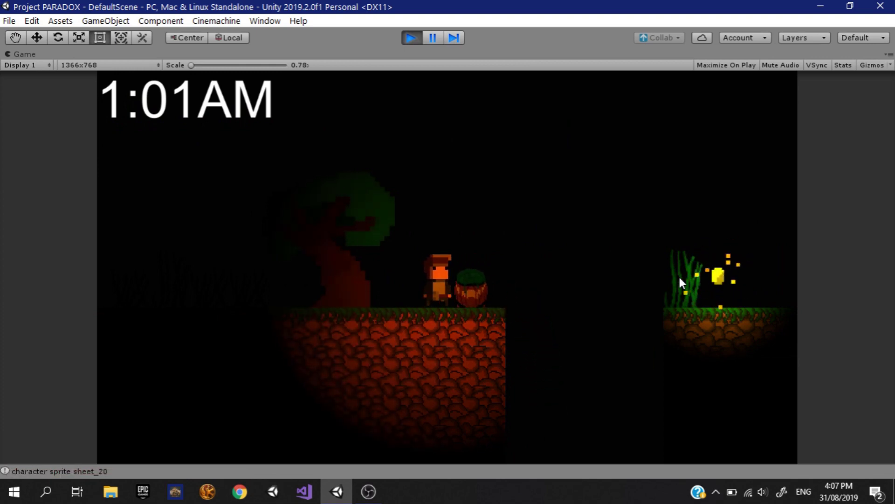
Jump the character past the pot and drop into the pit, steering through the coins on the way down.
key(space)
key(d)
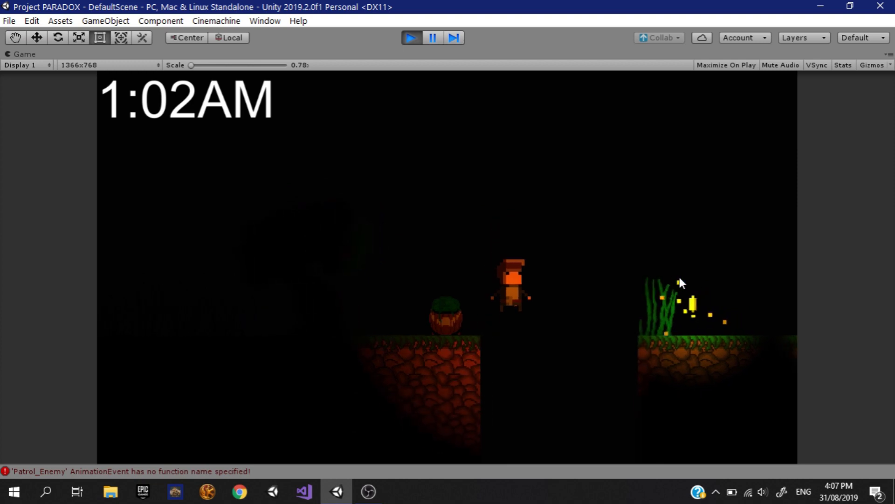
key(d)
key(a)
key(space)
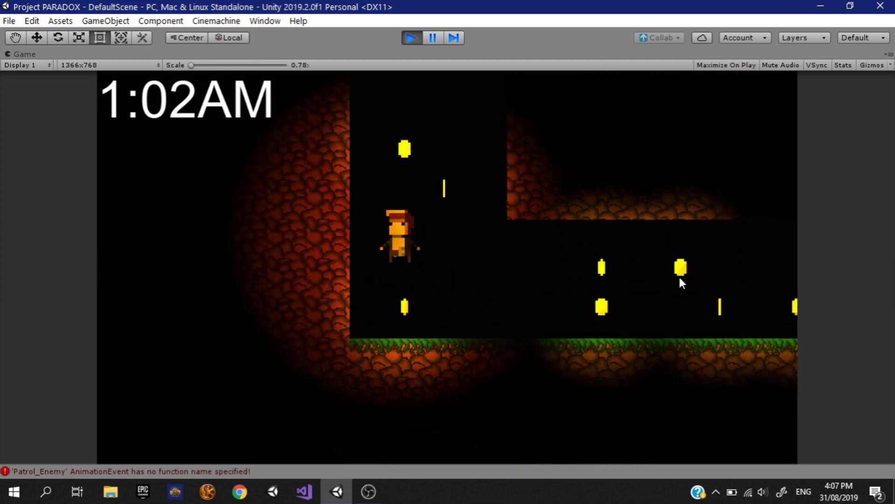
Run and jump the character right through the underground tunnel, collecting the coins.
key(d)
key(a)
key(d)
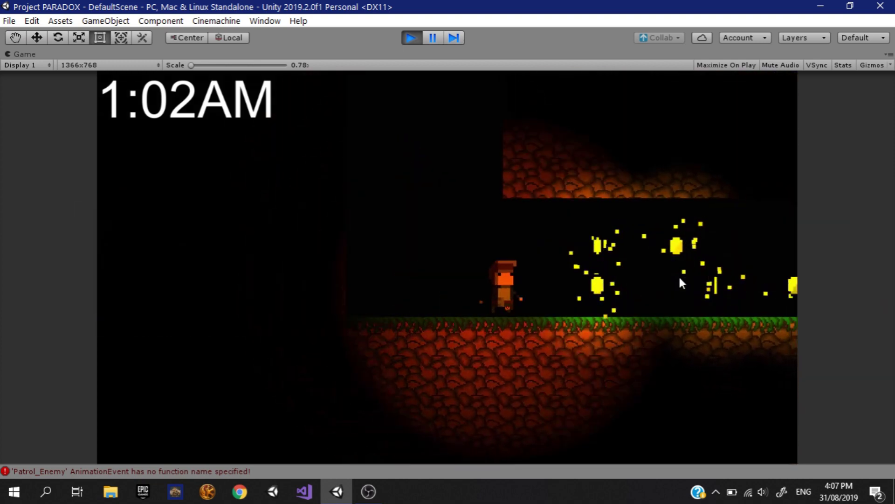
key(space)
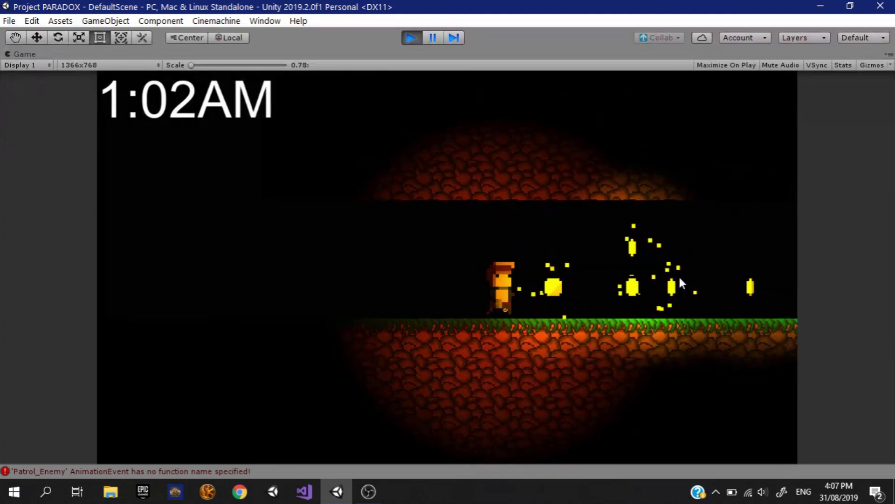
key(space)
key(Down)
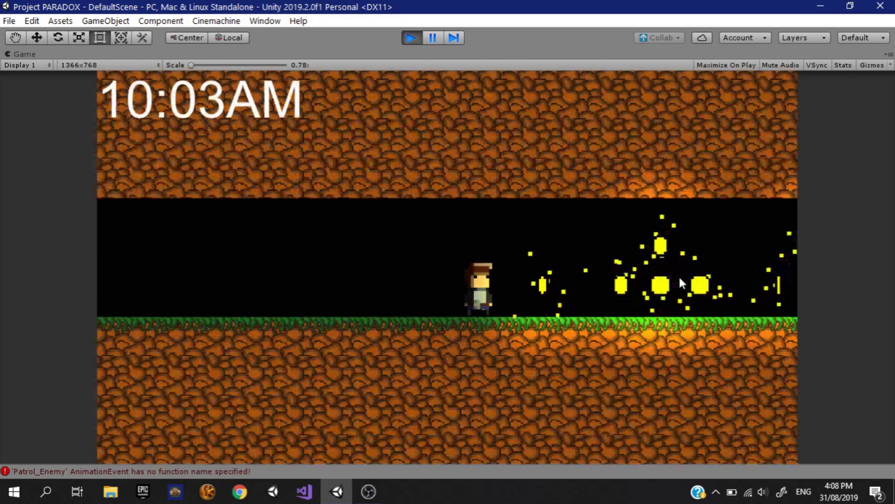
Jump the character through the remaining tunnel coins and up the grassy underground steps.
key(Right)
key(space)
key(Right)
key(space)
key(space)
key(Right)
key(space)
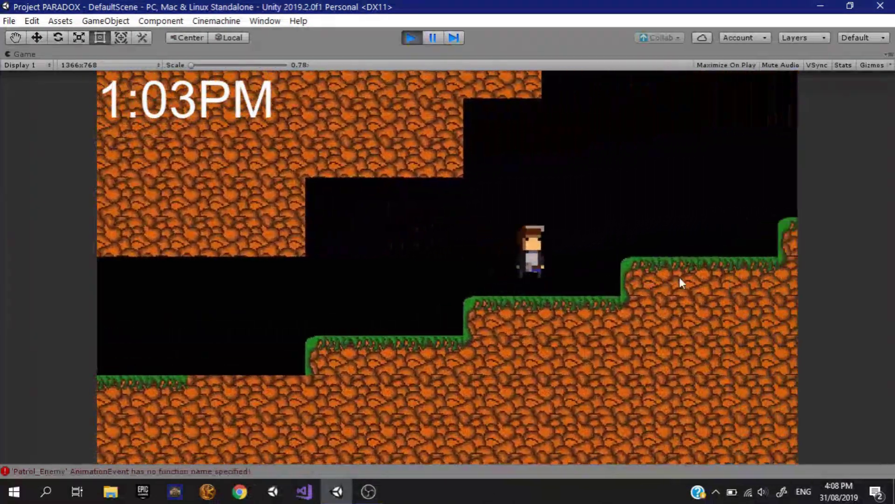
key(space)
key(Right)
key(space)
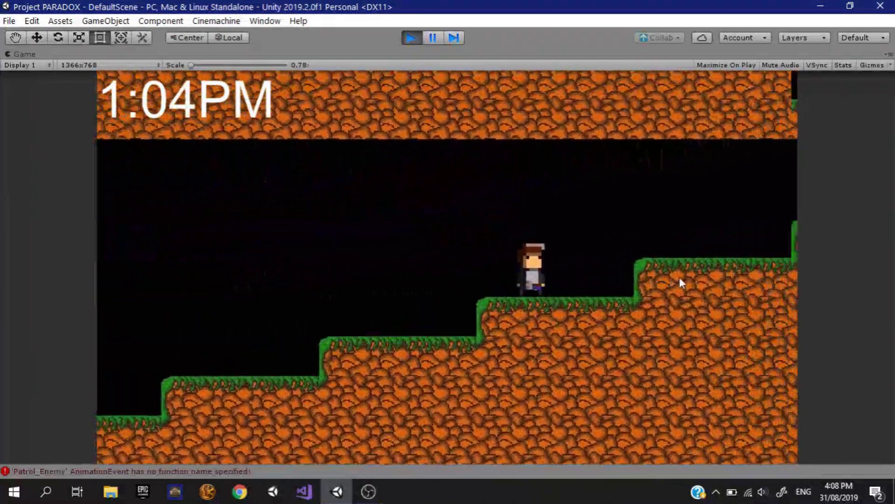
key(space)
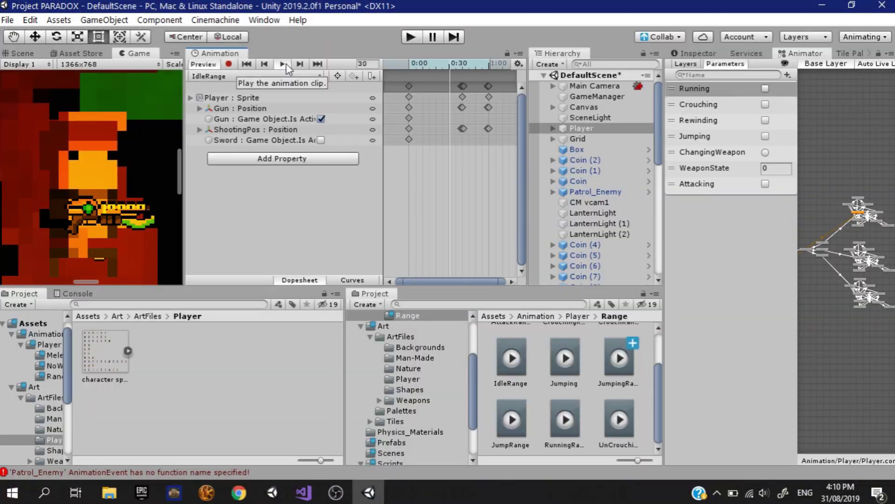
Preview the player's IdleRange, Crouch and Jump animation clips.
click(283, 64)
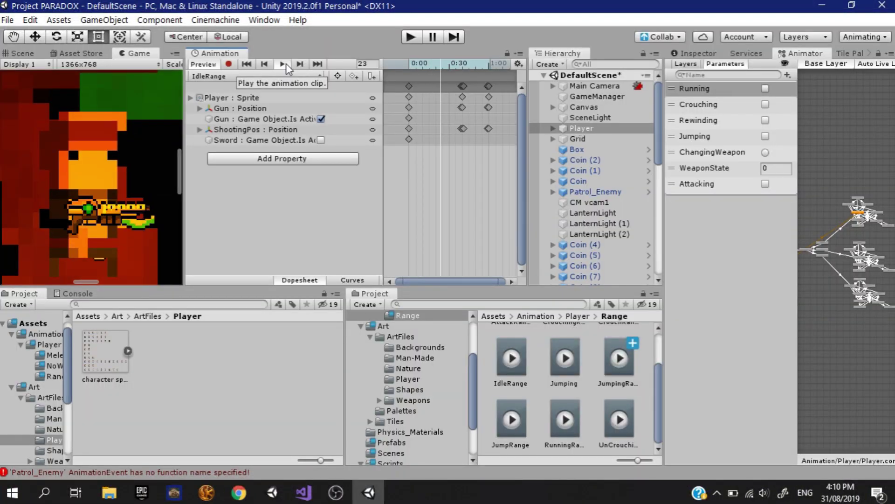
click(244, 76)
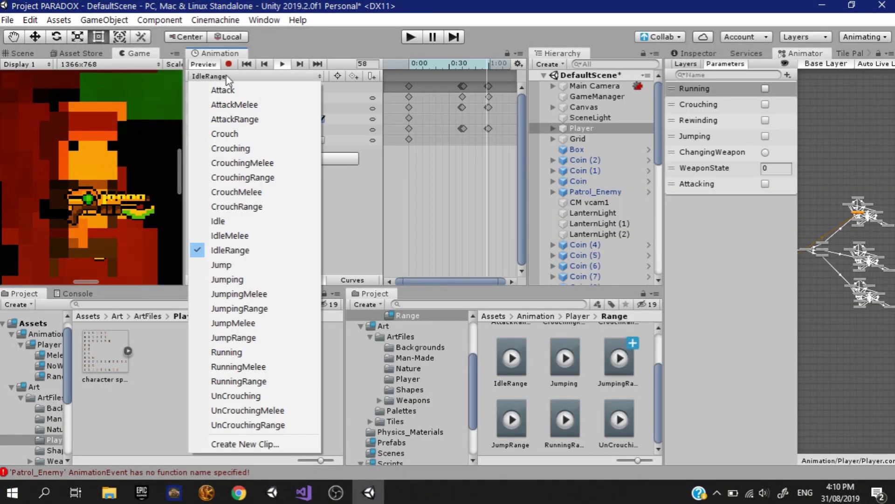
click(239, 134)
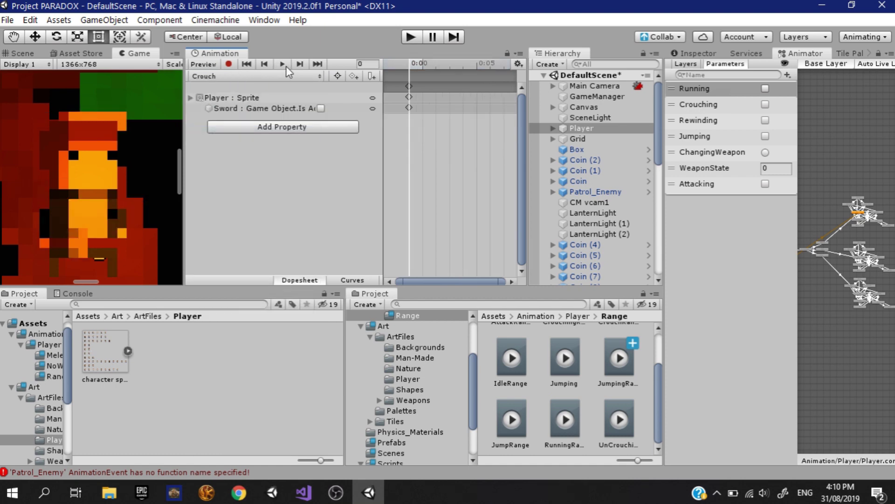
click(286, 66)
click(224, 77)
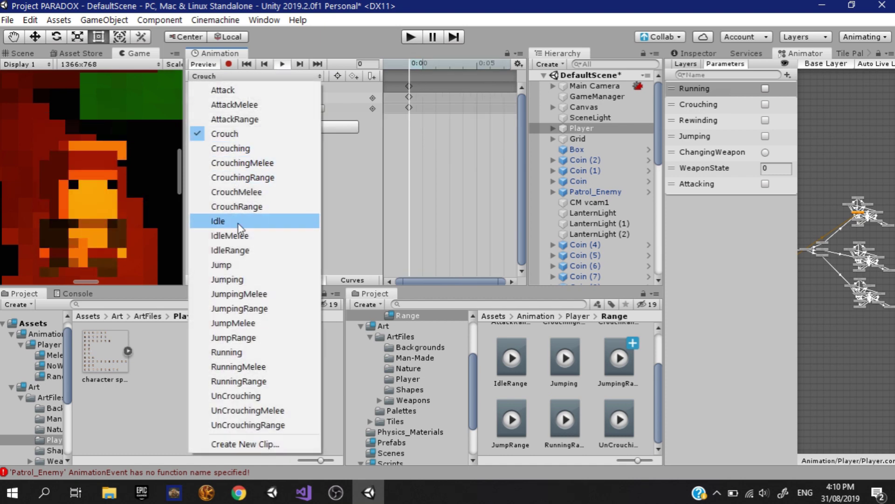
click(229, 264)
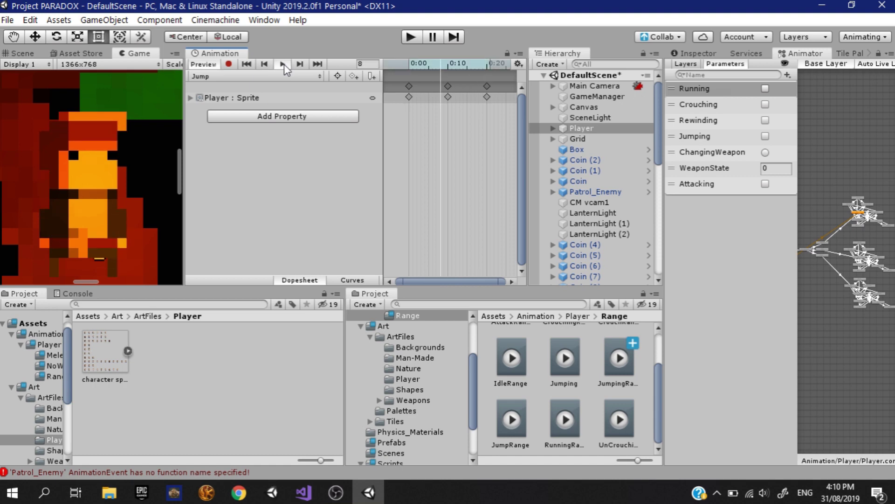
Preview the player's Attack and AttackMelee animation clips, and switch to the AttackRange clip.
click(244, 77)
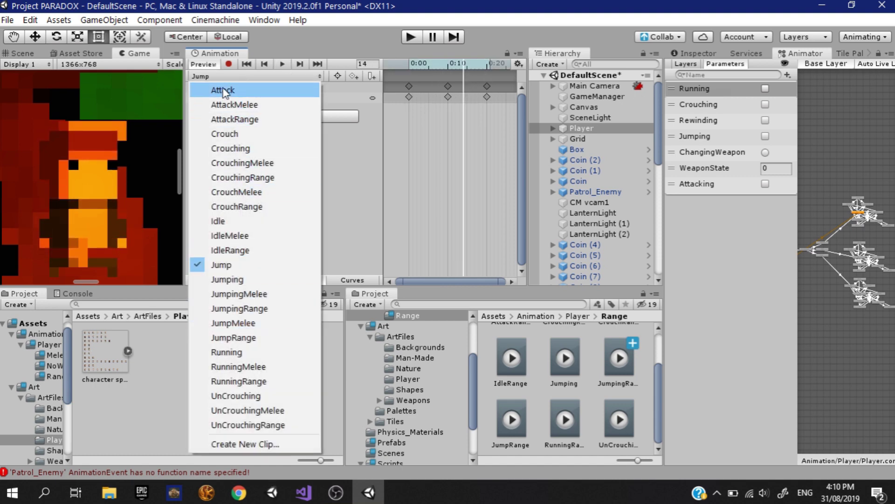
click(224, 90)
click(282, 65)
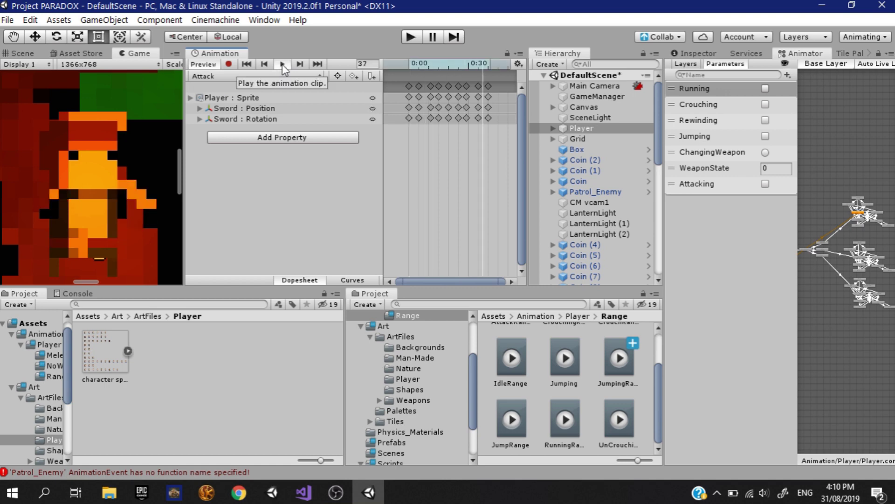
click(264, 80)
click(261, 103)
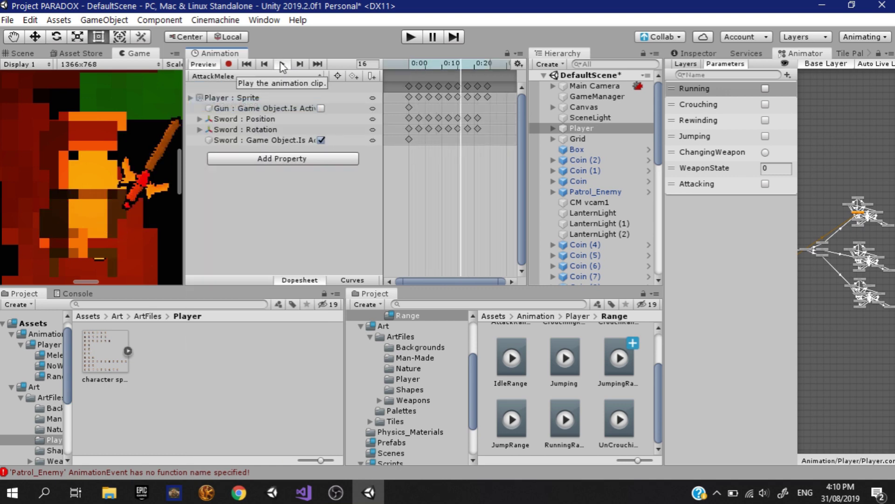
click(254, 80)
click(252, 119)
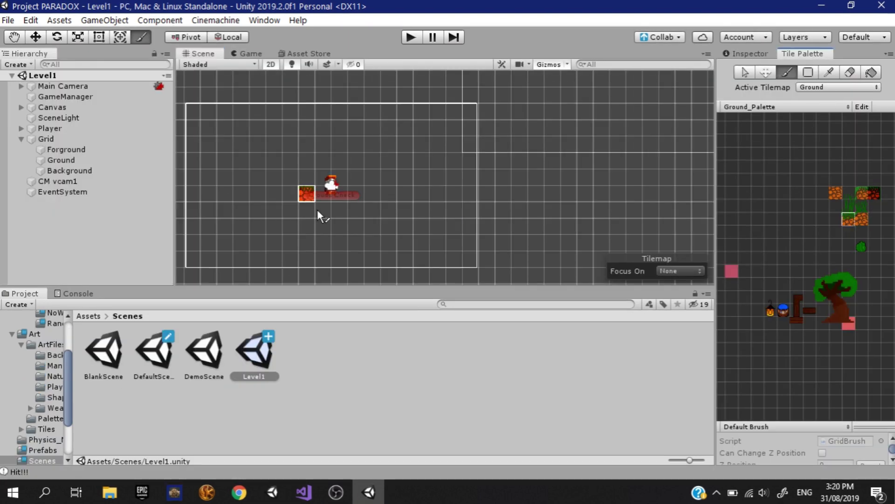
Paint grass-topped ground strips in Level1 starting beneath the player, with a raised section and a separate platform beyond a gap.
drag(382, 209, 439, 209)
click(424, 191)
middle_drag(439, 209, 248, 196)
click(849, 219)
drag(433, 197, 506, 195)
scroll(473, 186, down, 3)
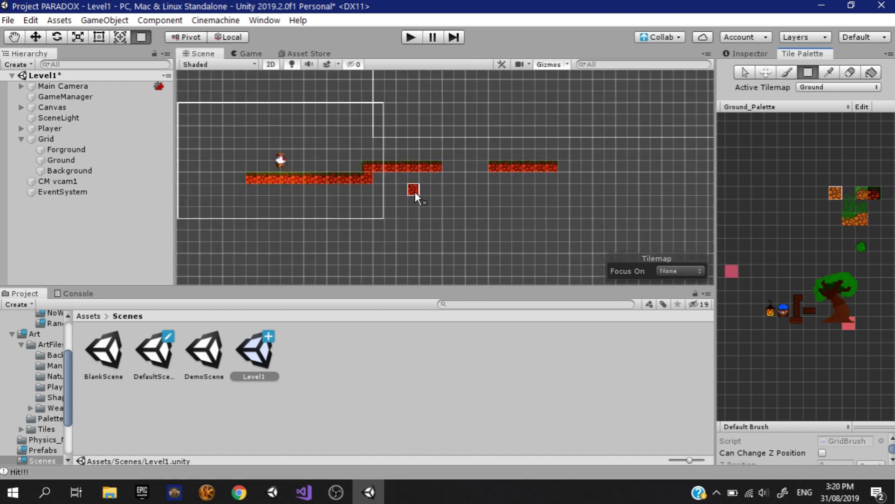
Fill the space beneath the ground strips with solid dirt tiles to form a large block and a separate pillar.
drag(240, 189, 378, 270)
middle_drag(502, 185, 408, 126)
scroll(455, 206, down, 3)
drag(377, 205, 272, 259)
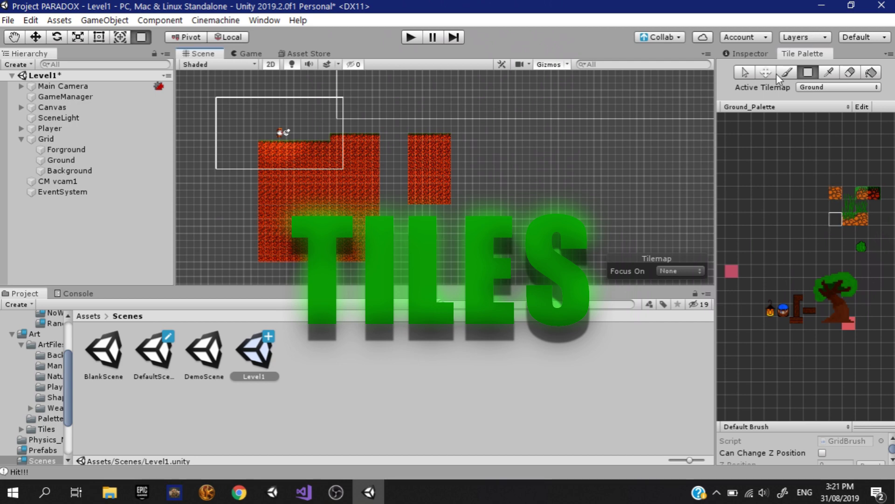
Lay a grass-topped cavern floor beside the large block, and fill dirt beneath it and in the block above it.
click(848, 218)
drag(383, 251, 498, 251)
middle_drag(498, 251, 518, 193)
drag(325, 239, 282, 237)
middle_drag(478, 143, 325, 178)
drag(323, 177, 407, 121)
Lay short grass-topped strips stepping upward from the end of the cavern floor.
click(848, 219)
drag(371, 229, 407, 228)
scroll(408, 229, up, 4)
middle_drag(407, 228, 359, 242)
drag(379, 231, 421, 231)
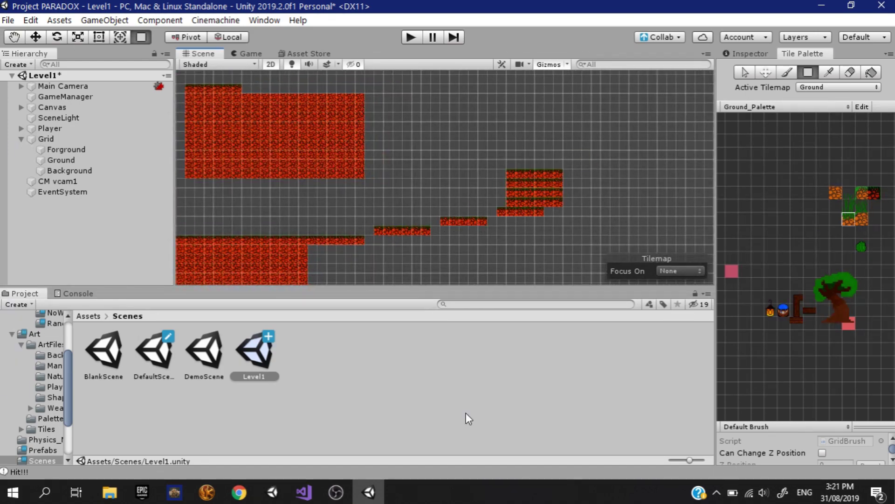
Undo the stacked strips at the end of the rising steps and continue the staircase with single grass-topped strips.
key(ctrl+z)
scroll(559, 203, up, 3)
drag(560, 201, 580, 201)
middle_drag(606, 191, 516, 212)
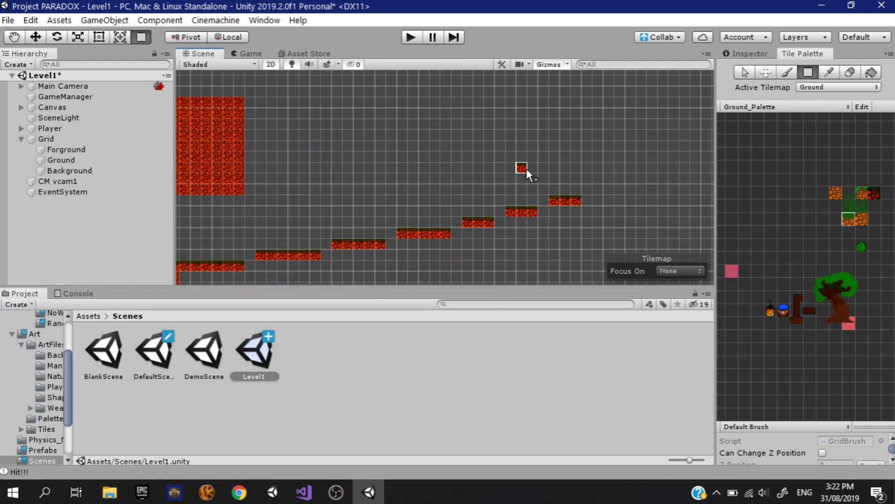
Lay the upper grass-topped strips level with the top of the dirt block, descending toward the end of the lower staircase.
middle_drag(418, 124, 469, 174)
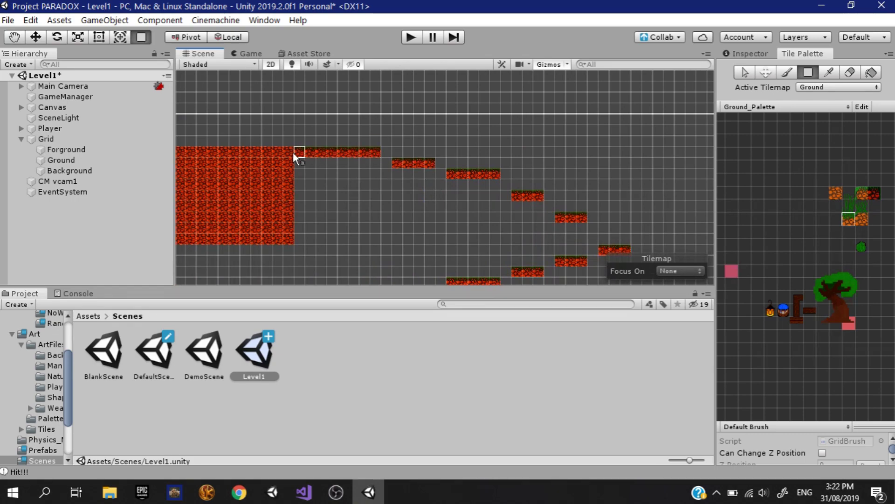
drag(289, 141, 233, 141)
scroll(233, 141, down, 6)
middle_drag(233, 141, 372, 156)
drag(264, 156, 314, 156)
Place grassy corner tiles at the step edges of the rising lower strips.
scroll(475, 125, up, 5)
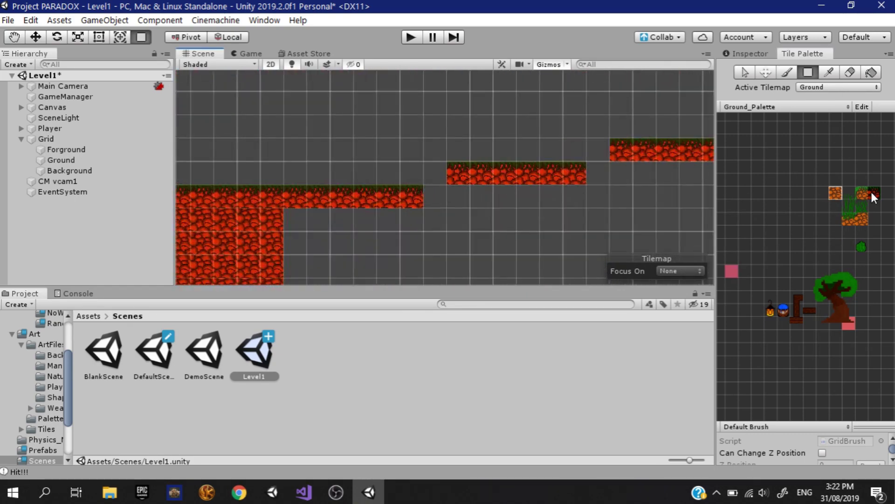
scroll(579, 173, down, 3)
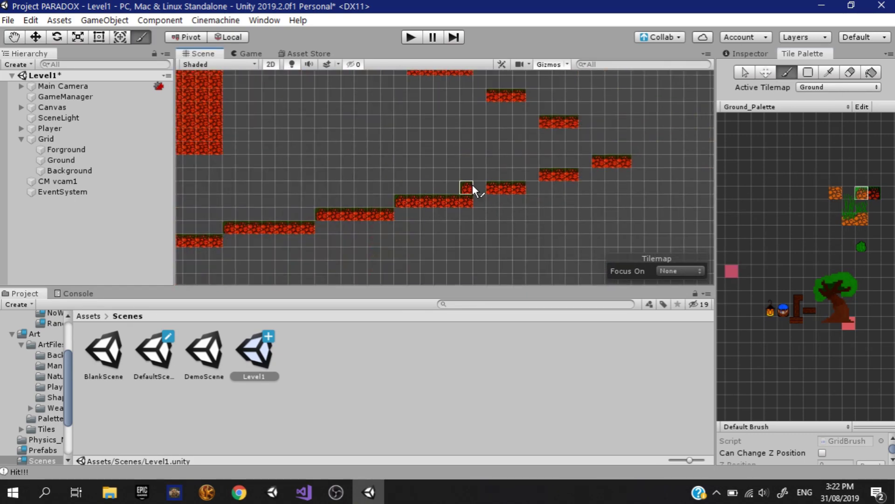
click(480, 201)
mouse_move(285, 201)
middle_down()
mouse_move(555, 156)
mouse_move(278, 278)
middle_up()
scroll(650, 174, up, 3)
Paint dirt and corner tiles at the joints between the strips, undoing one misplaced tile.
click(836, 193)
drag(495, 173, 495, 190)
drag(434, 143, 434, 159)
click(373, 159)
key(ctrl+z)
scroll(408, 169, up, 1)
click(400, 158)
click(321, 141)
mouse_move(407, 169)
middle_down()
mouse_move(460, 194)
mouse_move(414, 130)
middle_up()
click(577, 222)
click(513, 190)
Fill the area beneath the descending upper strips with rectangles of solid dirt tiles.
scroll(513, 190, down, 3)
click(835, 193)
click(808, 72)
middle_drag(467, 149, 605, 205)
click(605, 197)
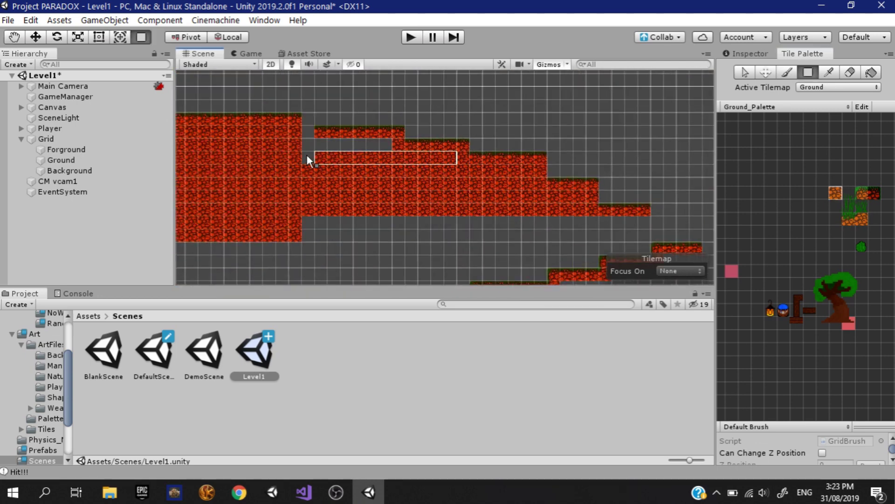
Fill the ground beneath the rising lower steps with a large rectangle of solid dirt tiles.
click(849, 219)
scroll(402, 173, down, 5)
middle_drag(403, 173, 459, 60)
click(838, 194)
drag(334, 176, 663, 222)
middle_drag(522, 179, 402, 116)
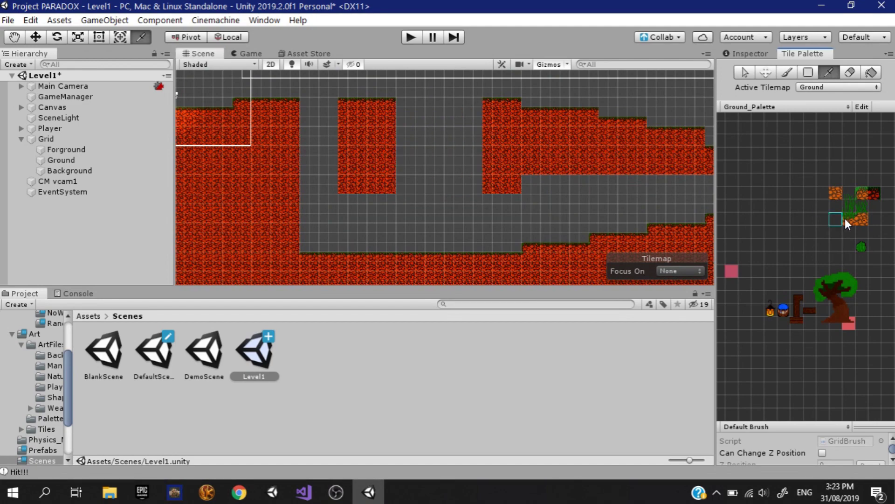
Place a floating grass-topped platform in the gap between the pillar and the raised ground beyond it.
drag(450, 123, 469, 122)
scroll(468, 122, down, 6)
middle_drag(441, 86, 431, 141)
scroll(430, 141, up, 14)
middle_drag(450, 177, 474, 178)
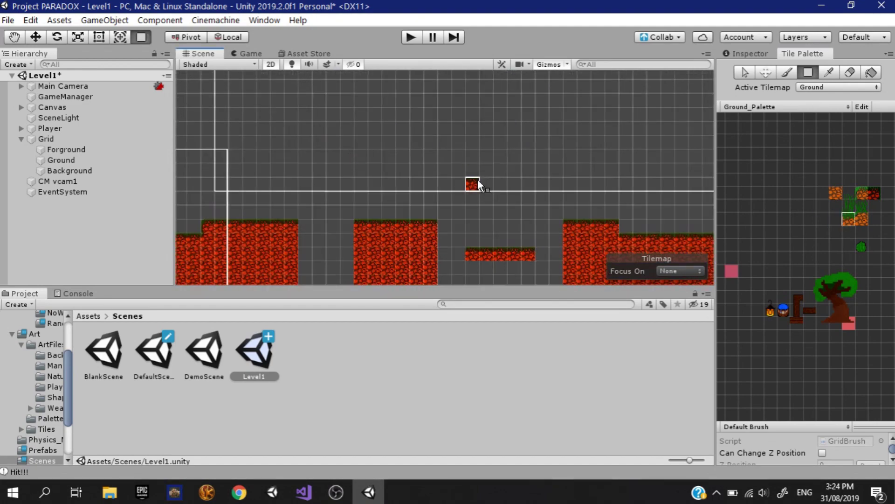
Lay floating grass-topped platforms rising above the surface ground past the gap.
scroll(523, 172, down, 7)
middle_drag(537, 154, 321, 175)
drag(342, 172, 383, 172)
middle_drag(415, 162, 373, 178)
drag(372, 176, 413, 177)
middle_drag(466, 160, 397, 162)
Extend the floating route with more short grass-topped platforms higher above the ground.
drag(414, 170, 363, 169)
drag(422, 172, 446, 170)
middle_drag(366, 127, 387, 141)
drag(349, 141, 342, 140)
middle_drag(323, 121, 395, 155)
mouse_move(395, 155)
mouse_down()
mouse_move(346, 151)
mouse_move(385, 156)
mouse_up()
middle_drag(290, 215, 449, 163)
Place pumpkin tiles beside the trees along the cave floor and the surface ground on the Background tilemap.
key(Right)
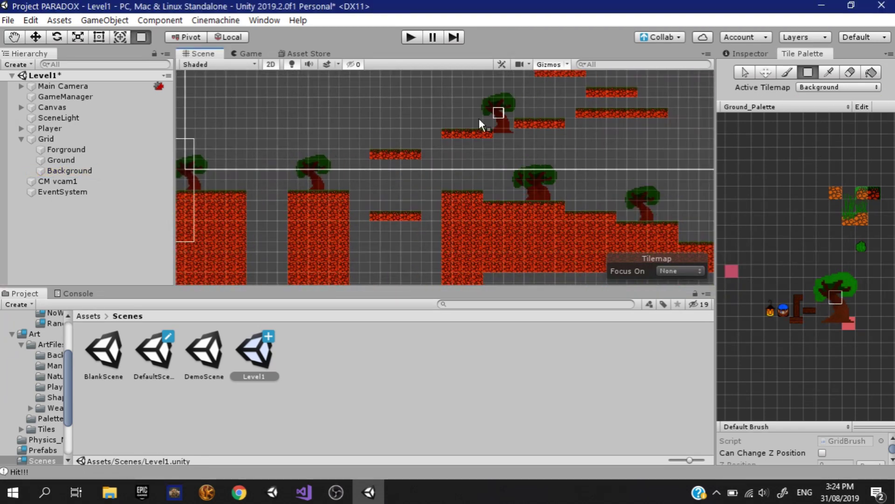
middle_drag(476, 125, 480, 199)
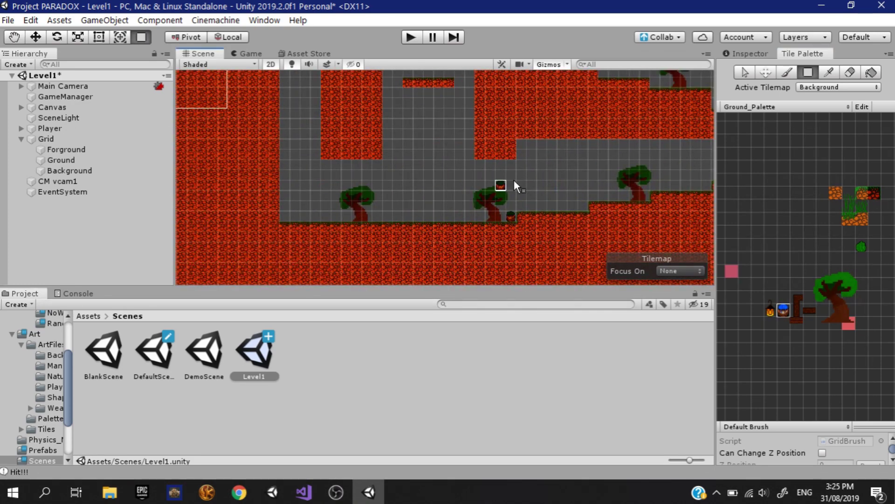
middle_drag(550, 94, 546, 269)
click(485, 165)
click(362, 227)
click(250, 227)
middle_drag(249, 227, 422, 167)
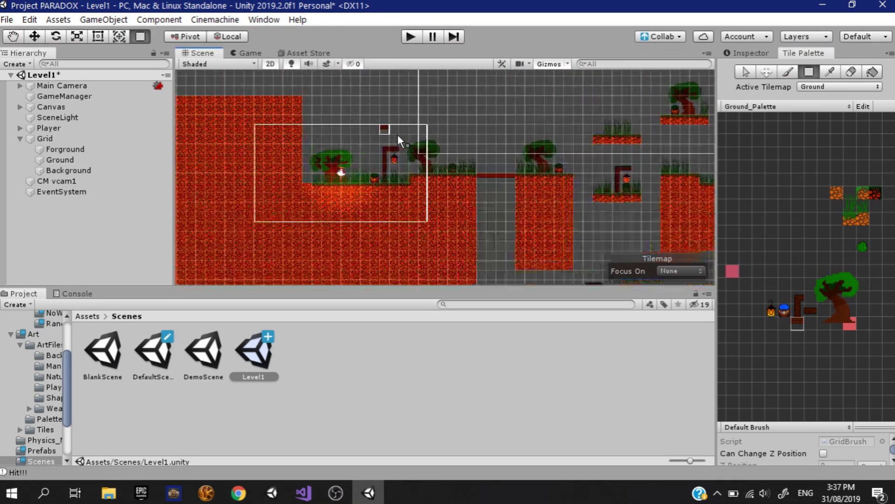
Duplicate the player's Point Light 2D, take the copy out of the Player hierarchy and rename it LampList.
click(88, 315)
double_click(363, 350)
click(85, 202)
key(ctrl+d)
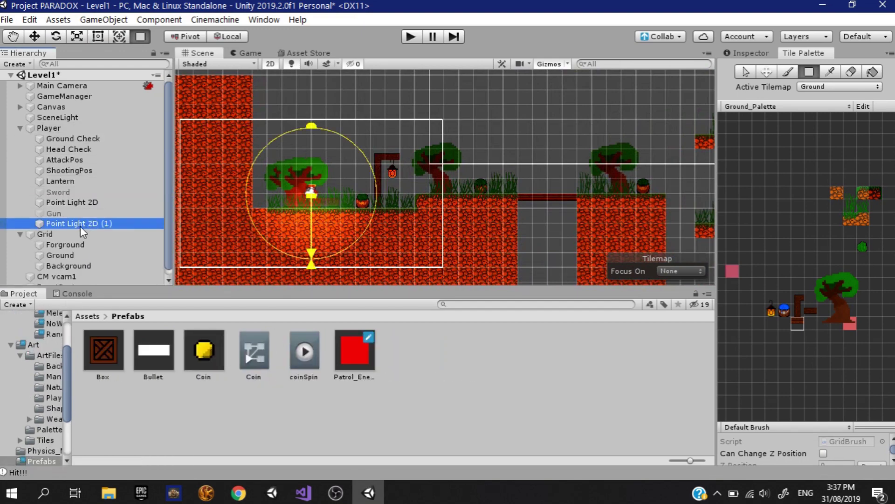
drag(80, 207, 41, 285)
key(Return)
key(w)
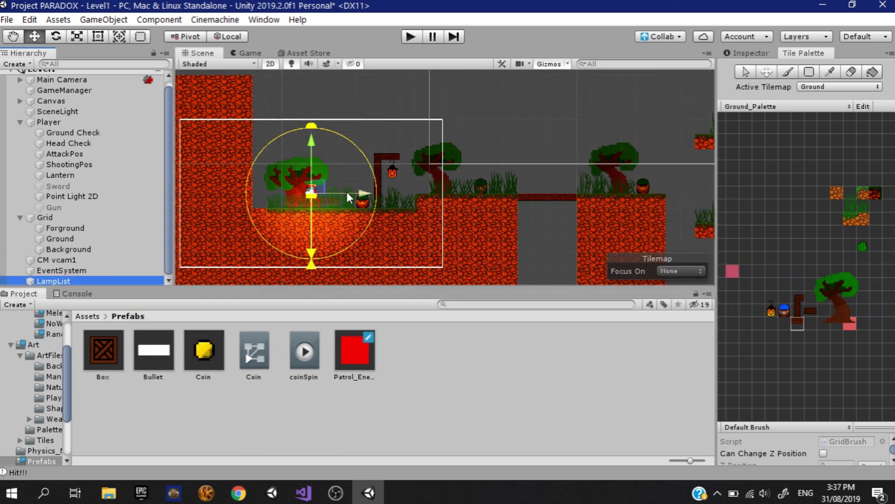
Move the LampList light onto the first hanging lantern and set its intensity to 2.
drag(361, 192, 444, 193)
click(761, 53)
scroll(399, 167, up, 5)
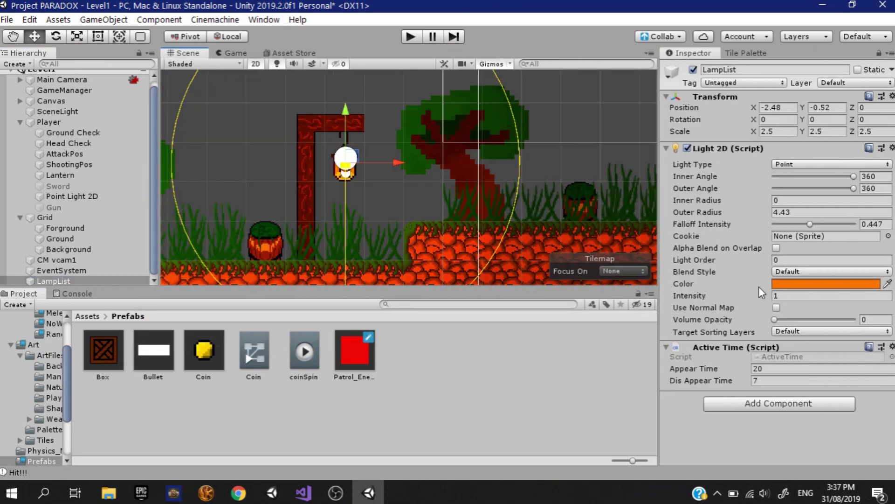
mouse_move(761, 293)
mouse_down()
mouse_move(777, 294)
mouse_move(761, 294)
mouse_up()
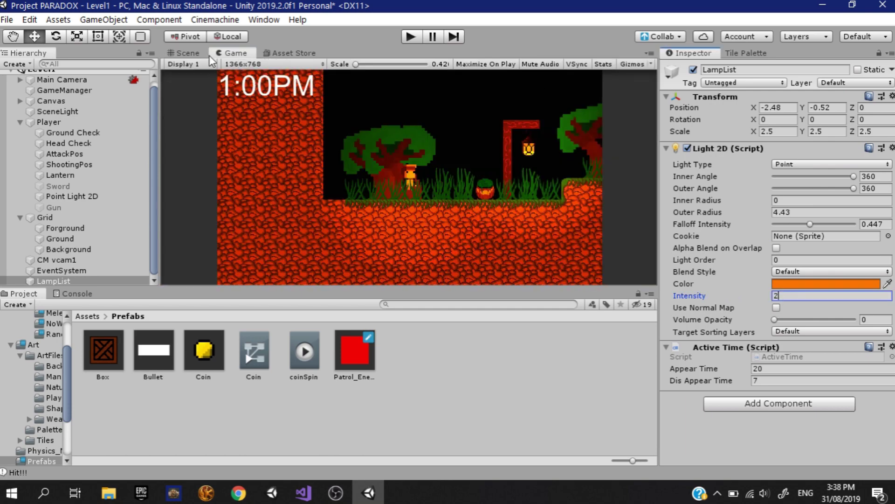
Rename the lantern's light as LampLight and save it as a prefab in the Prefabs folder.
click(186, 53)
click(70, 281)
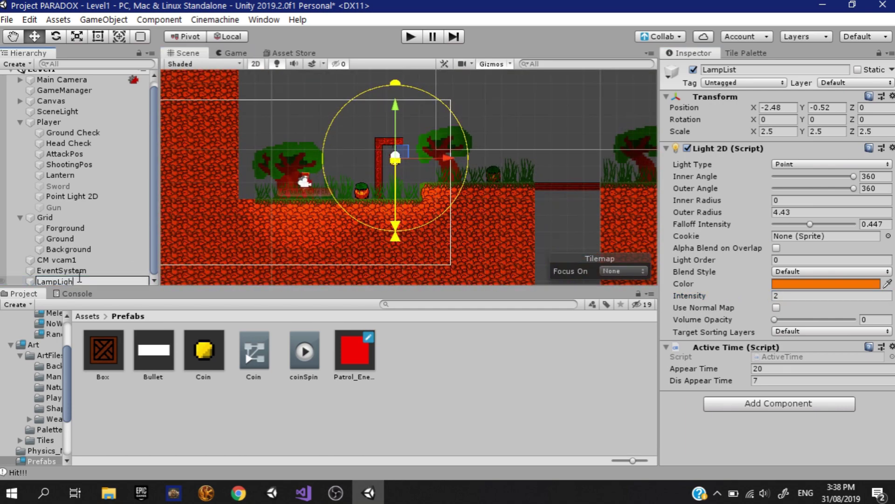
click(72, 280)
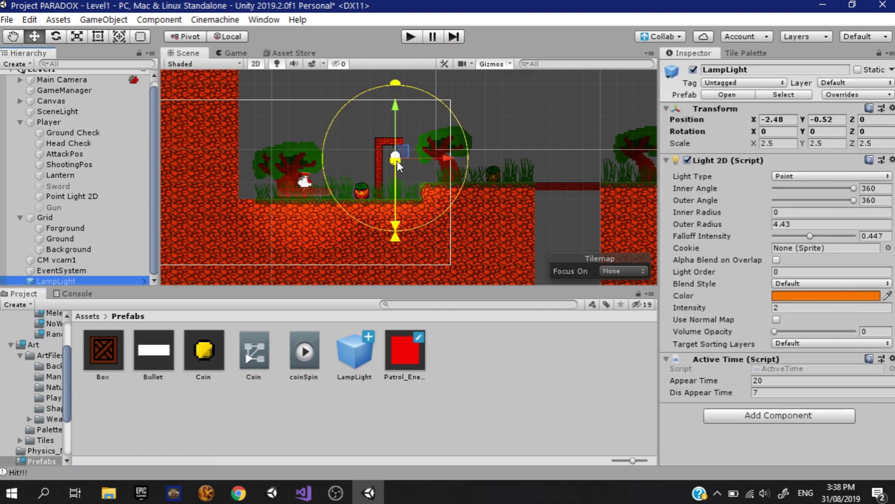
Duplicate LampLight onto the lanterns of the lower floating platform and the cave beneath the surface.
key(ctrl+d)
scroll(405, 151, down, 6)
middle_drag(406, 151, 270, 183)
drag(559, 205, 392, 219)
middle_drag(426, 208, 275, 179)
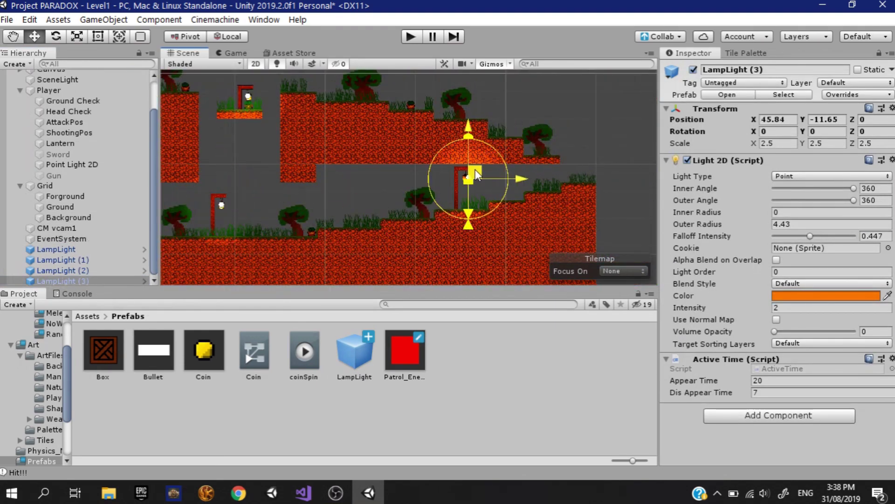
drag(475, 169, 472, 170)
Add another LampLight copy to the lantern on the higher floating platform.
middle_drag(464, 120, 444, 211)
click(70, 280)
middle_drag(413, 93, 619, 119)
scroll(439, 163, up, 10)
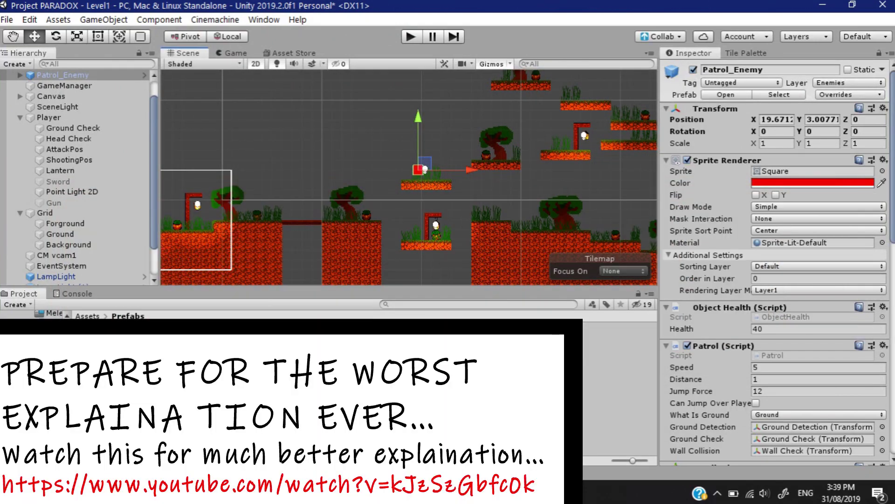
Place a Box prefab on the grassy pillar at the far end of the wooden bridge.
scroll(346, 220, up, 5)
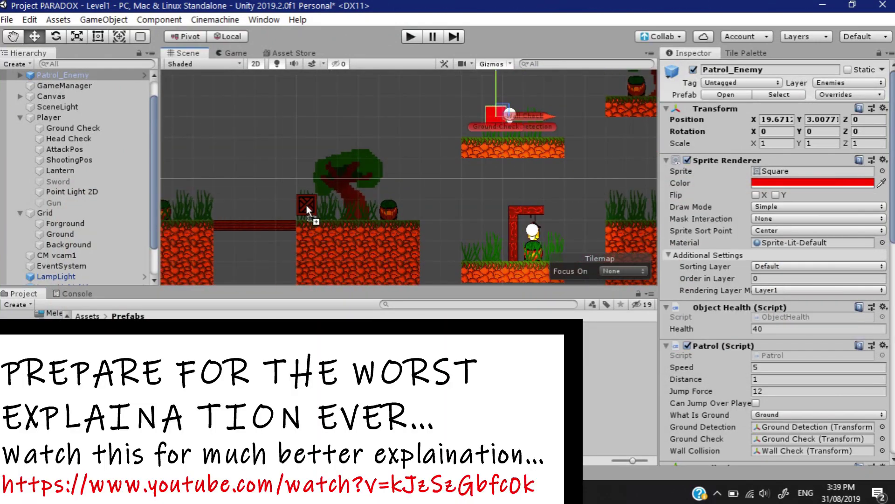
click(306, 205)
Duplicate coins along the starting ground from the first lamp post past the tree to the pumpkin.
scroll(288, 203, down, 5)
middle_drag(288, 203, 486, 194)
click(344, 205)
key(ctrl+d)
drag(352, 198, 395, 189)
key(z)
scroll(394, 189, up, 5)
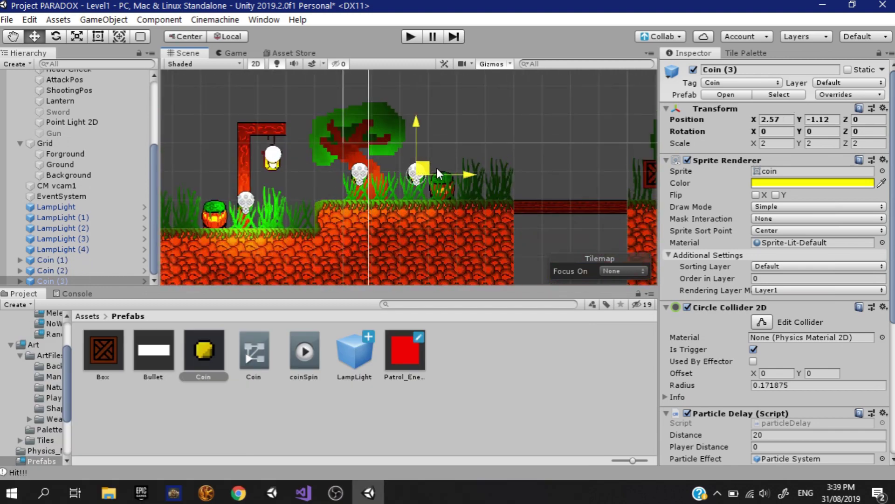
ctrl+drag(437, 168, 456, 168)
Add coins over the wooden bridge, on the floating lamp-post platform and on the raised ground beyond it.
key(ctrl+d)
ctrl+drag(456, 169, 598, 172)
key(ctrl+d)
middle_drag(599, 187, 280, 195)
scroll(433, 197, down, 8)
drag(346, 174, 634, 177)
middle_drag(634, 177, 381, 172)
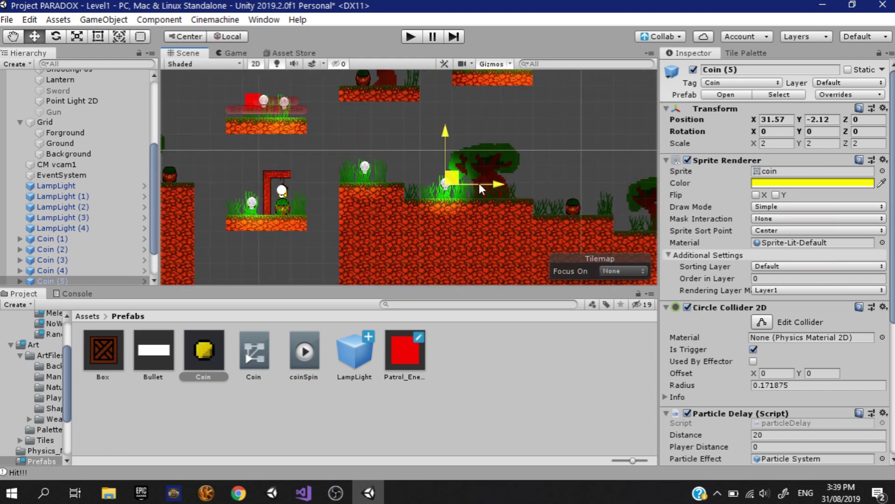
Add coins down the descending steps of the raised surface ground.
ctrl+drag(528, 185, 581, 193)
middle_drag(581, 192, 328, 146)
key(ctrl+d)
drag(329, 147, 427, 168)
middle_drag(511, 197, 471, 159)
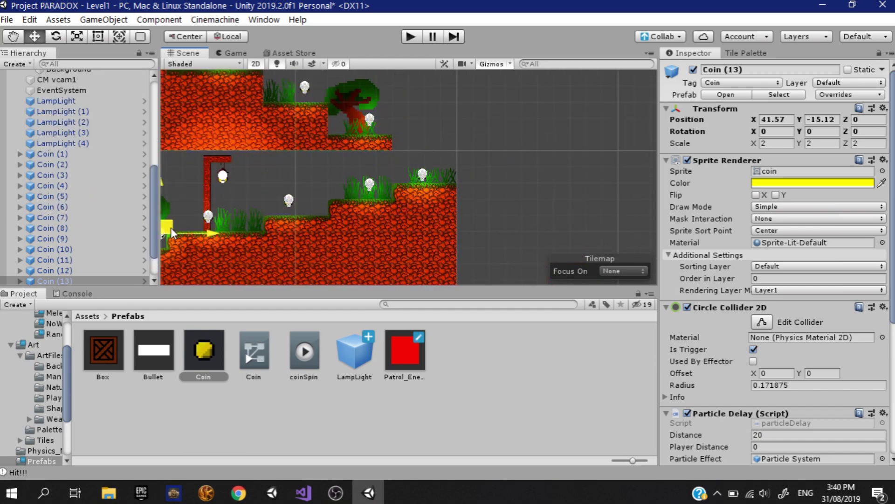
Duplicate coins along the cave floor, from the rising steps back to the solid wall at its start.
middle_drag(171, 228, 413, 205)
key(ctrl+d)
drag(413, 205, 352, 211)
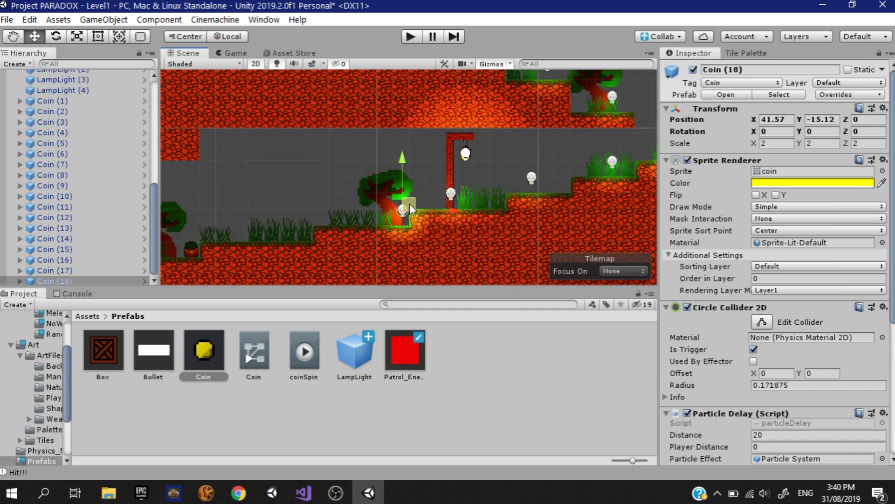
ctrl+drag(233, 229, 169, 246)
middle_drag(228, 204, 527, 147)
key(ctrl+d)
ctrl+drag(299, 178, 172, 180)
middle_drag(171, 179, 459, 180)
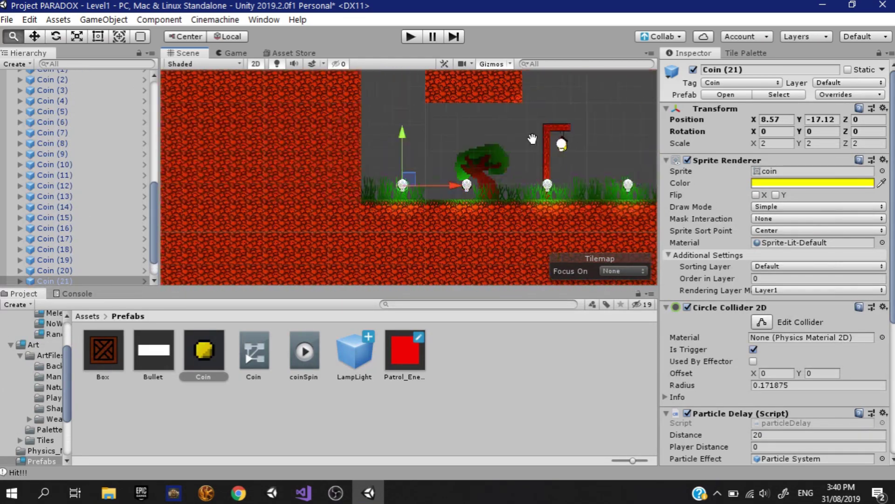
Add coins to the floating platforms above the surface, including the one with the tree and pumpkin.
scroll(460, 180, down, 5)
middle_drag(508, 120, 455, 206)
scroll(455, 205, down, 3)
middle_drag(536, 112, 418, 133)
scroll(410, 134, up, 10)
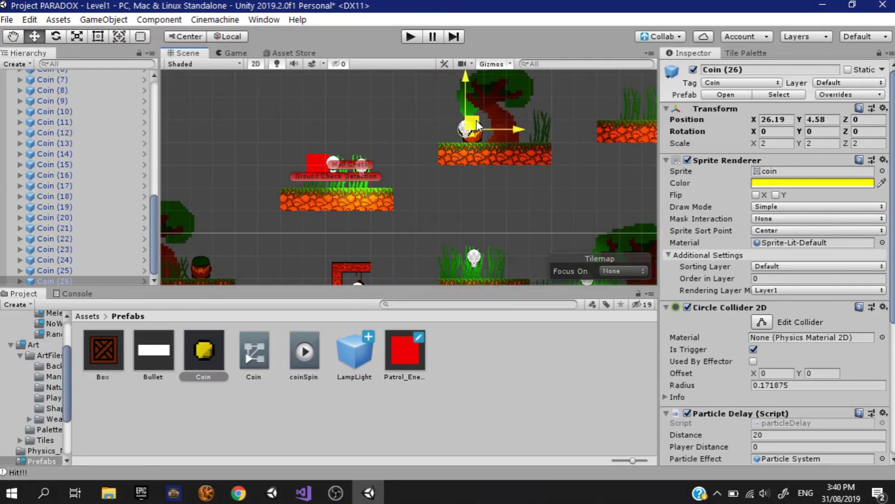
middle_drag(580, 206, 405, 275)
drag(432, 142, 432, 129)
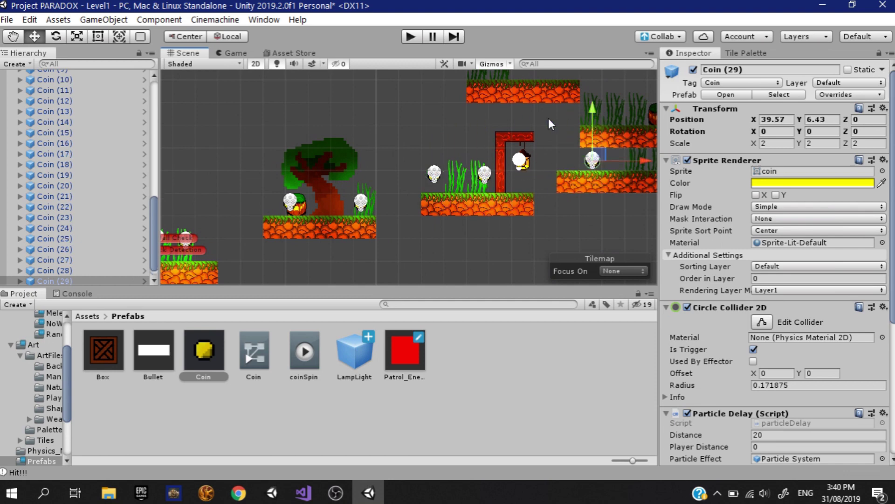
Add coins to the stacked platforms past the upper lamp post and on up to the topmost tree platform.
middle_drag(552, 128, 393, 171)
key(ctrl+d)
key(ctrl+d)
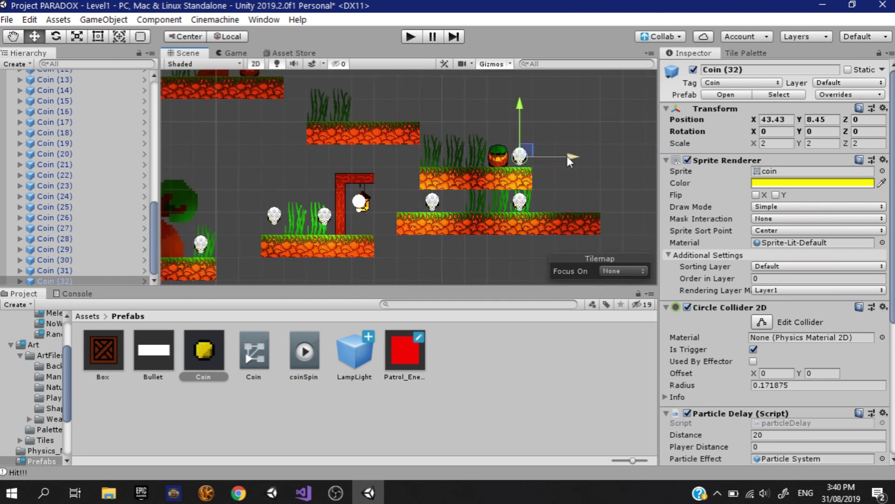
middle_drag(294, 142, 423, 249)
key(ctrl+d)
drag(466, 211, 364, 166)
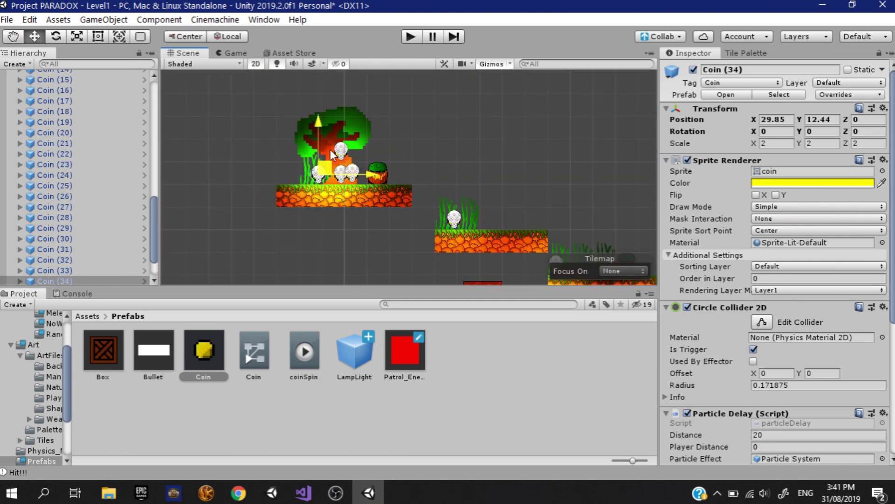
Duplicate one more coin and move the copy a short distance along the level.
scroll(372, 182, down, 15)
middle_drag(371, 187, 454, 150)
scroll(342, 213, up, 10)
click(185, 212)
key(ctrl+d)
drag(204, 213, 280, 204)
Playtest Level1, running the player across the bridge and surface ground and down into the cave.
key(ctrl+p)
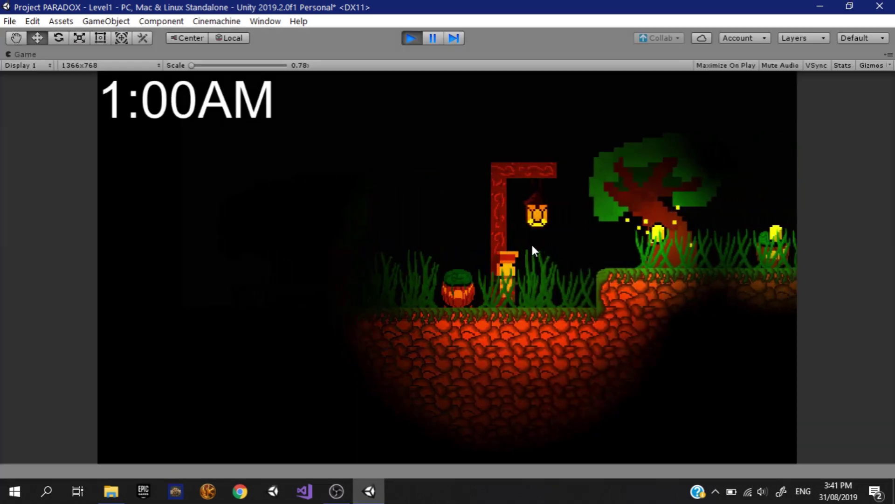
key(d)
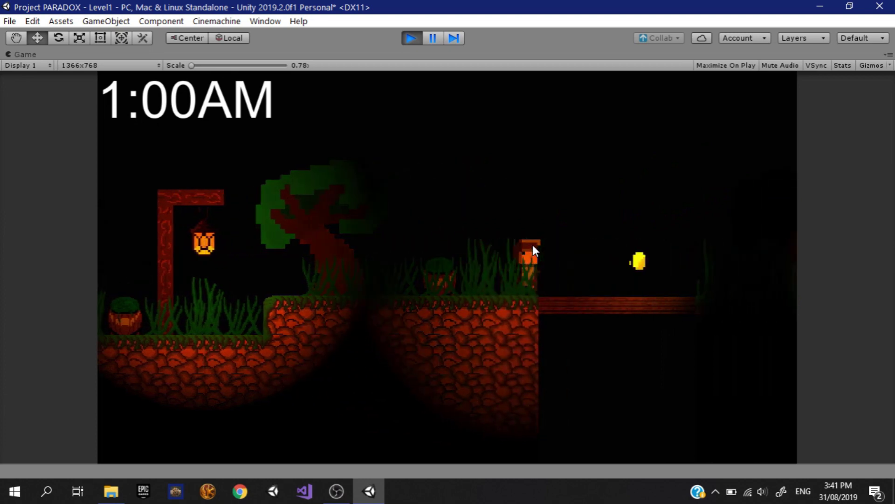
key(Right)
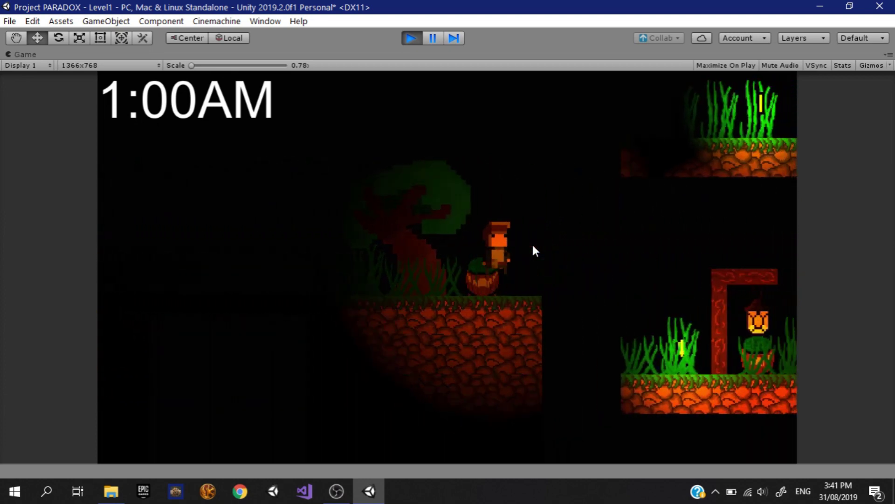
key(Right)
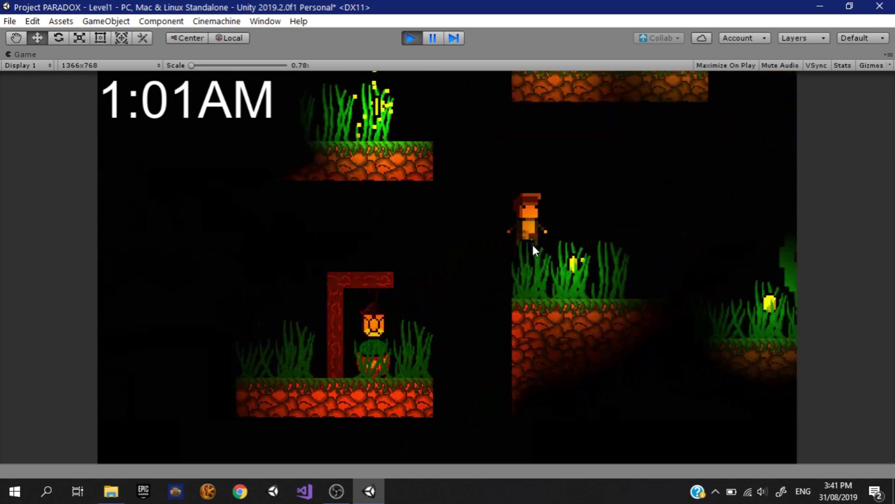
key(Right)
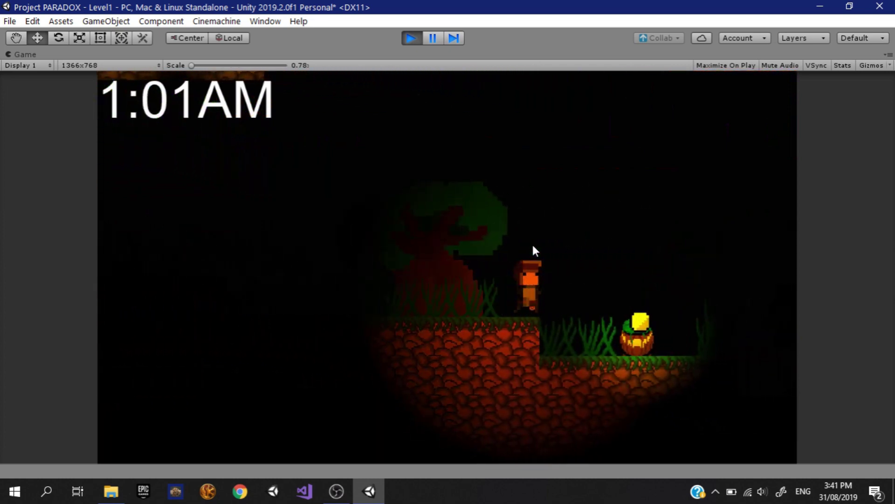
key(Right)
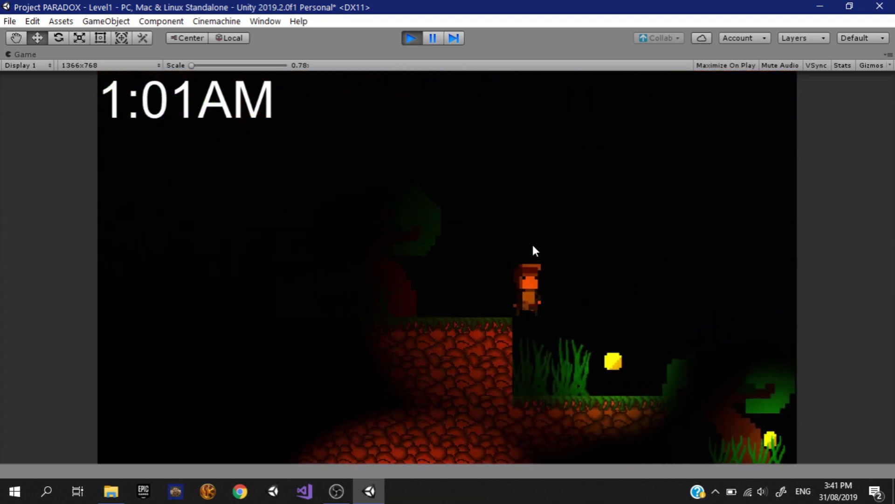
key(Right)
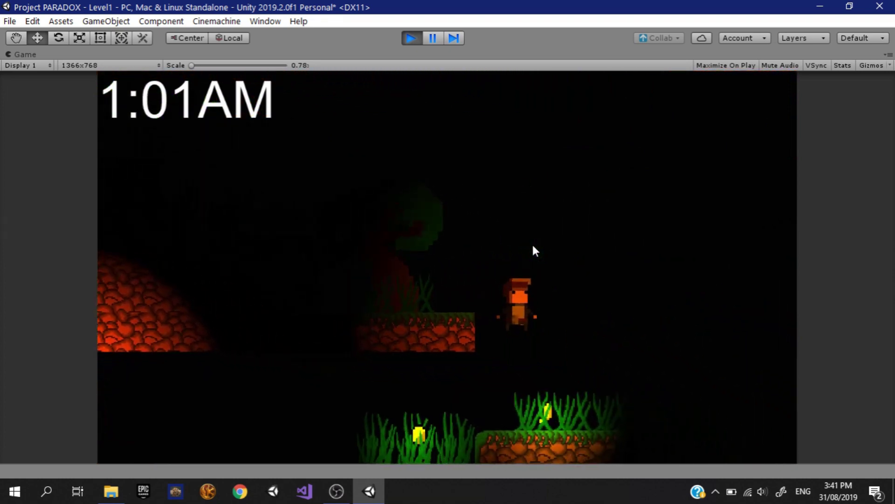
Run the player back through the cave past the lamps and coins to its end wall.
key(Left)
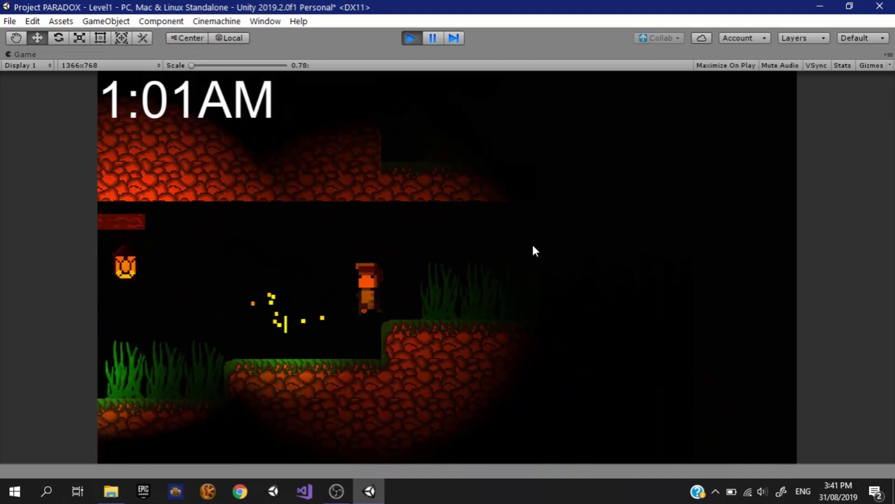
key(Left)
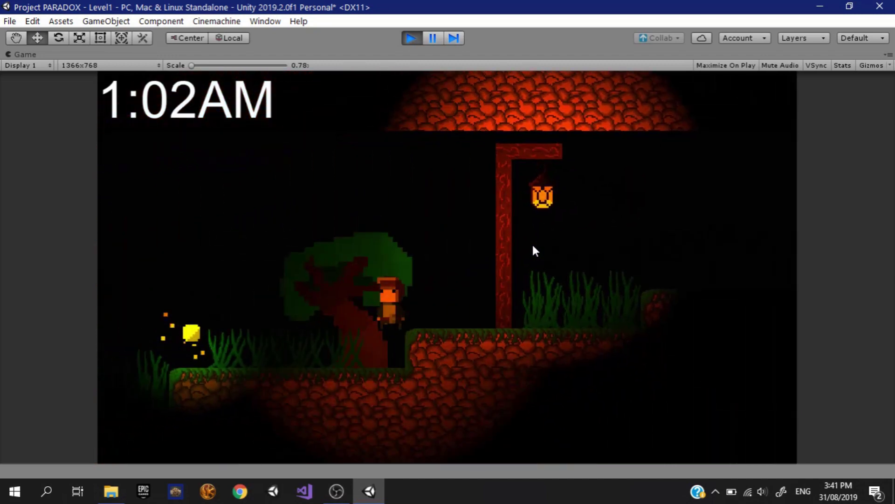
key(Right)
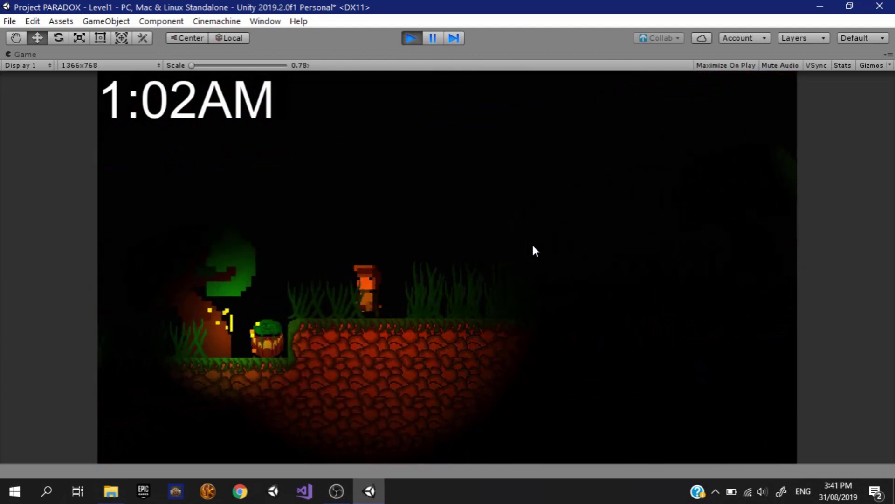
key(Left)
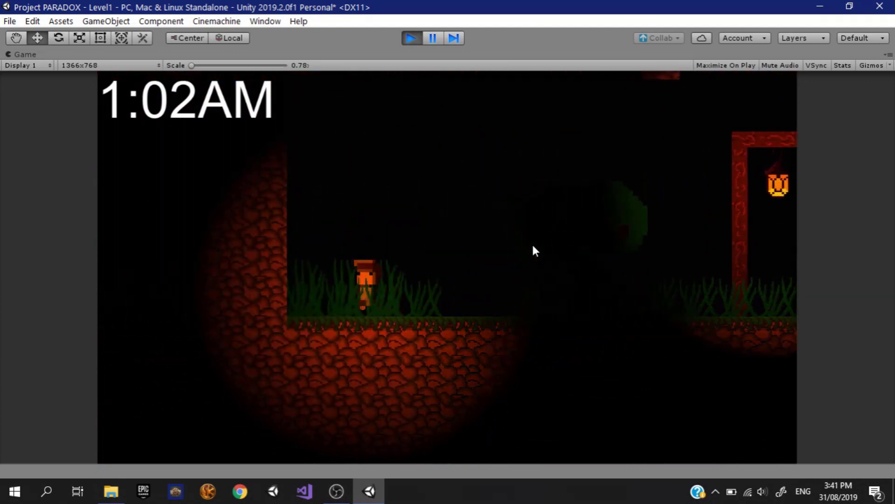
Run and jump the player away from the cave's end wall, past the trees and lantern posts, and up the ground steps.
key(space)
key(Right)
key(Right)
key(space)
key(space)
key(Right)
key(space)
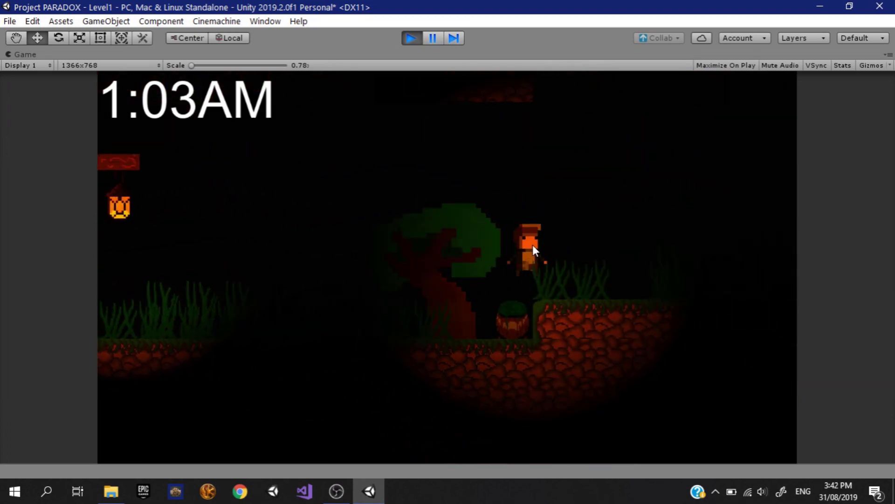
key(Right)
key(space)
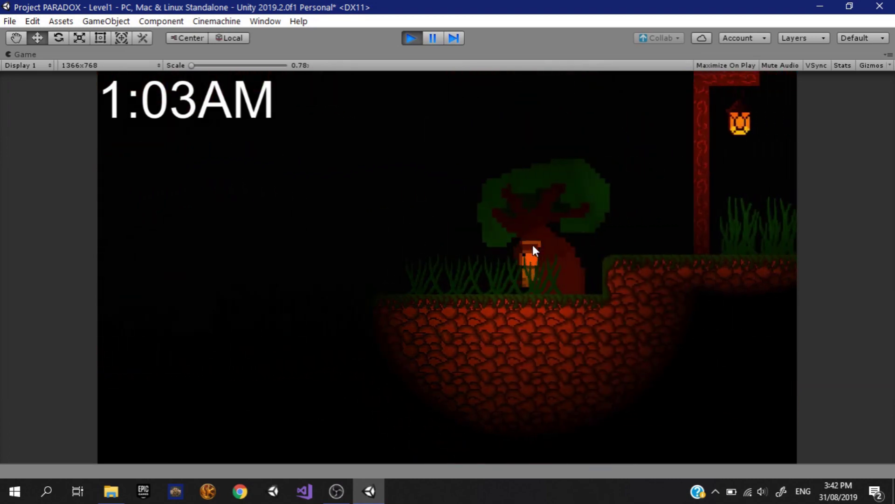
key(Right)
key(space)
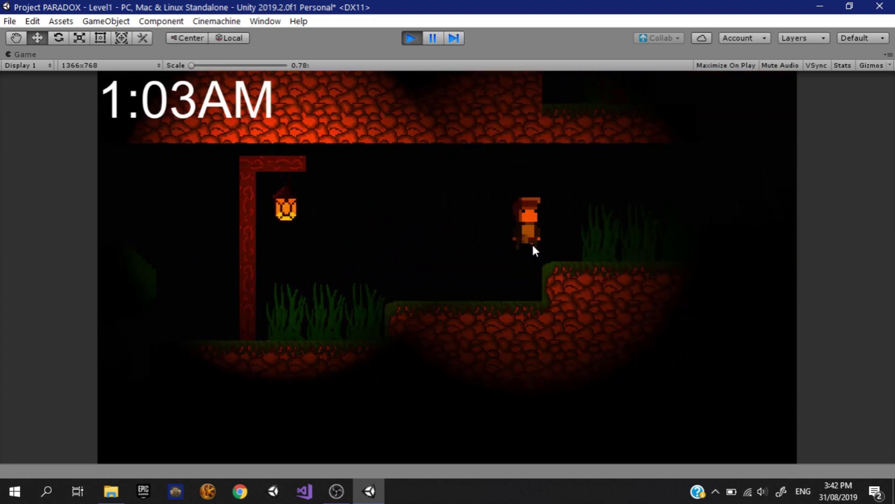
Run the player back over the grassy tree ledges to the lamp post platform below the coin.
key(Left)
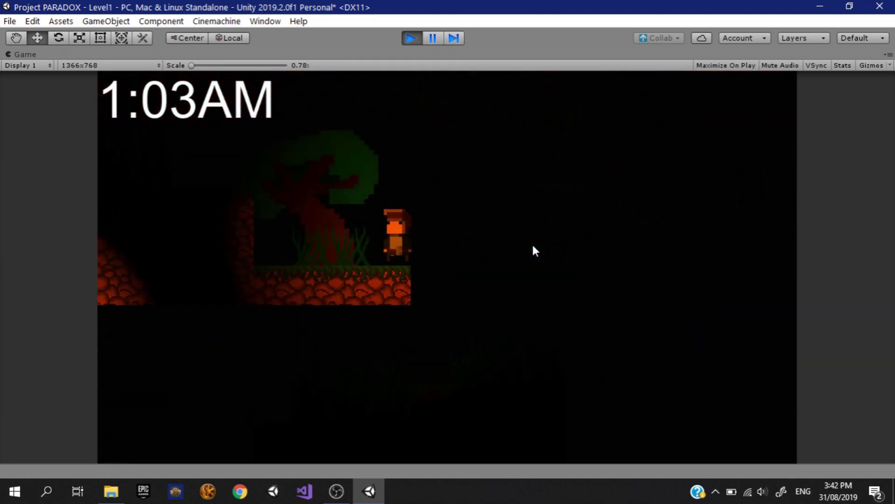
key(Left)
key(space)
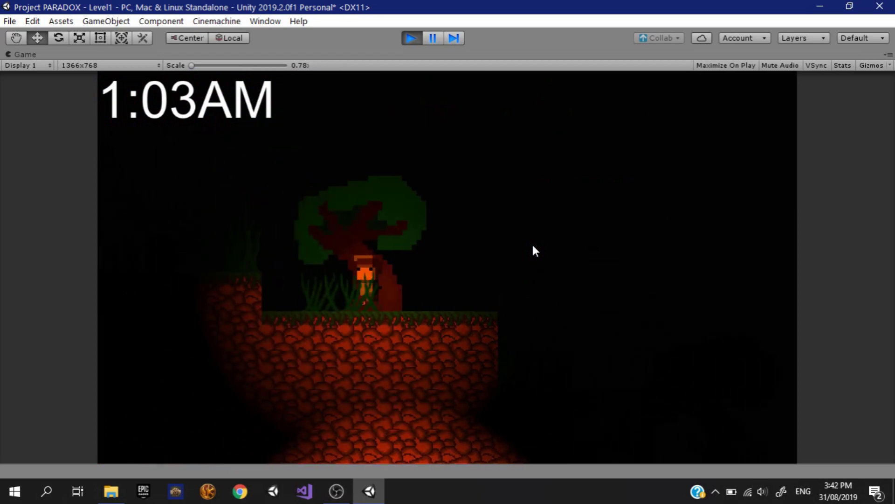
key(space)
key(Left)
key(space)
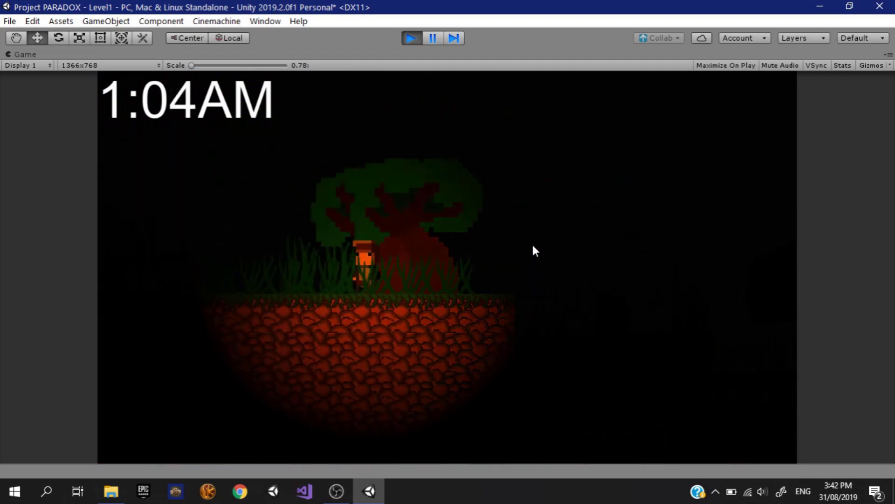
key(space)
key(Left)
key(space)
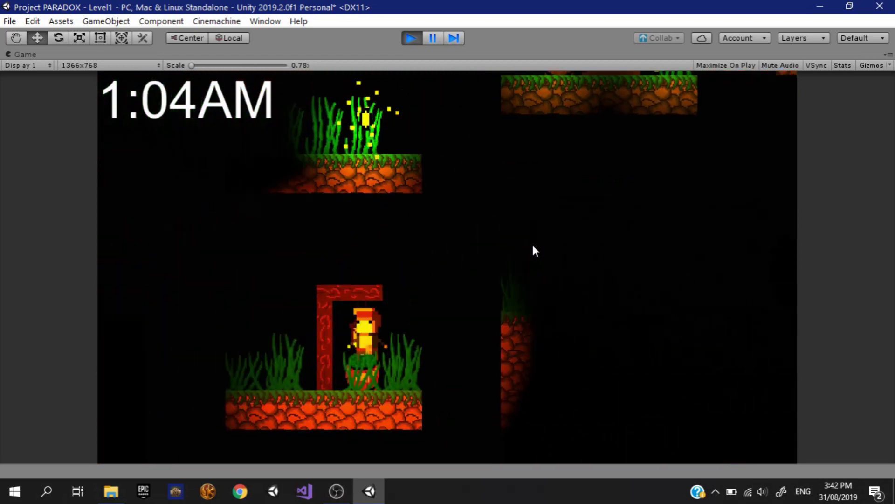
Test the jumps between the bridge-side tree ledge and the lamp post platform, and stop the playtest.
key(space)
key(Left)
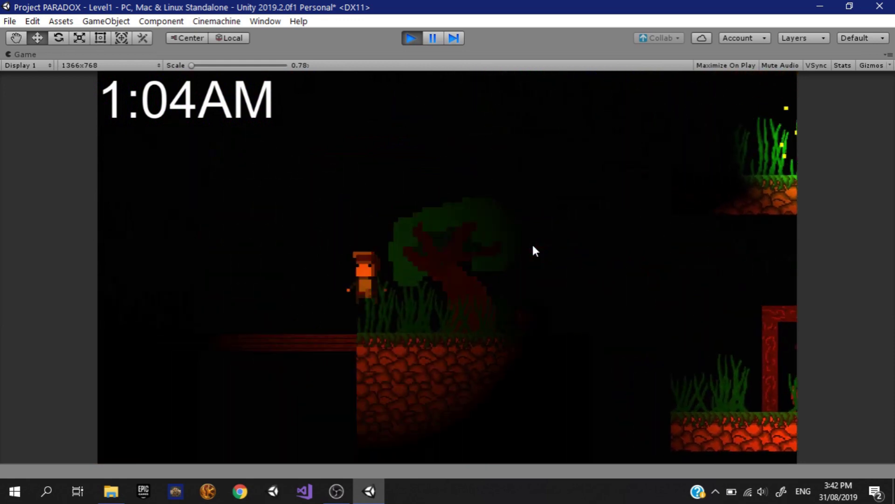
key(Left)
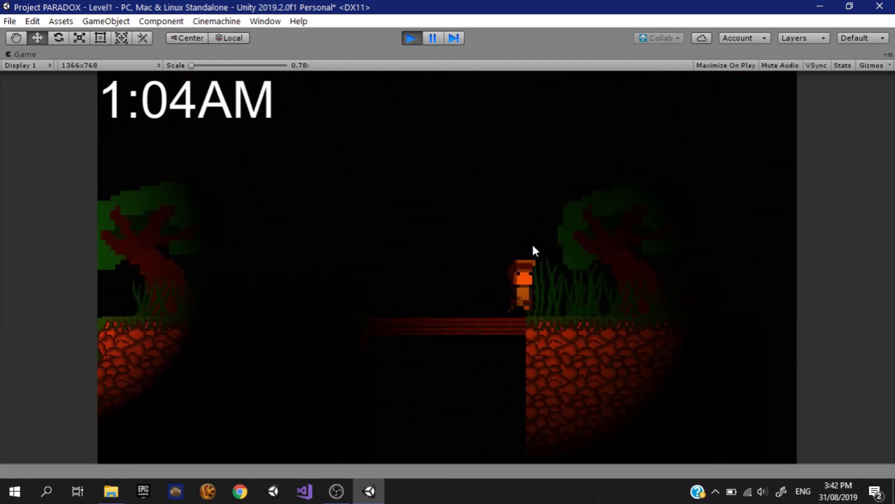
key(Right)
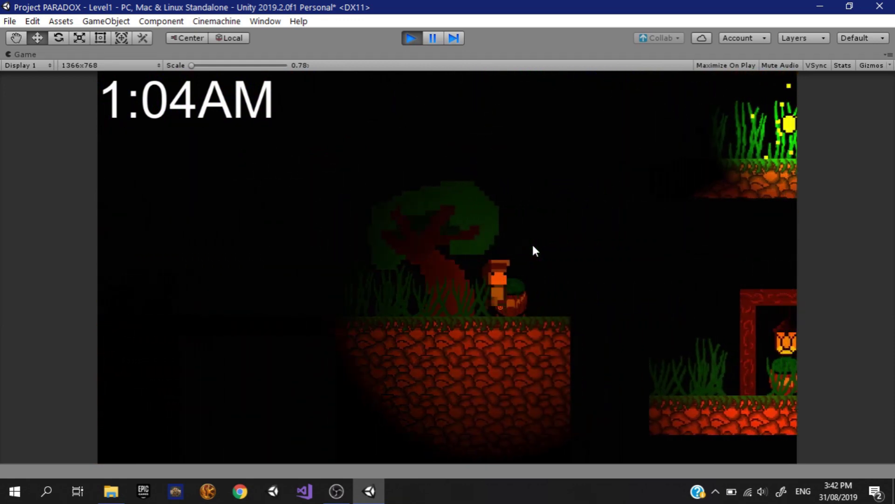
key(space)
key(Right)
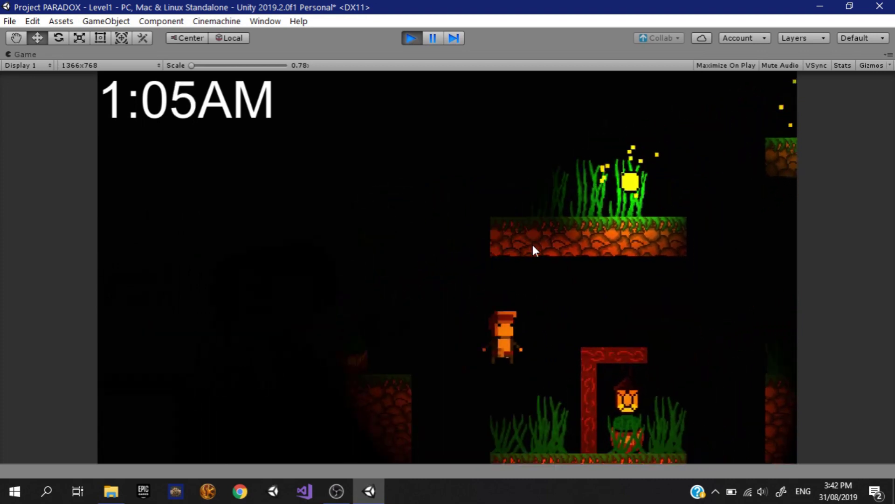
key(Left)
key(space)
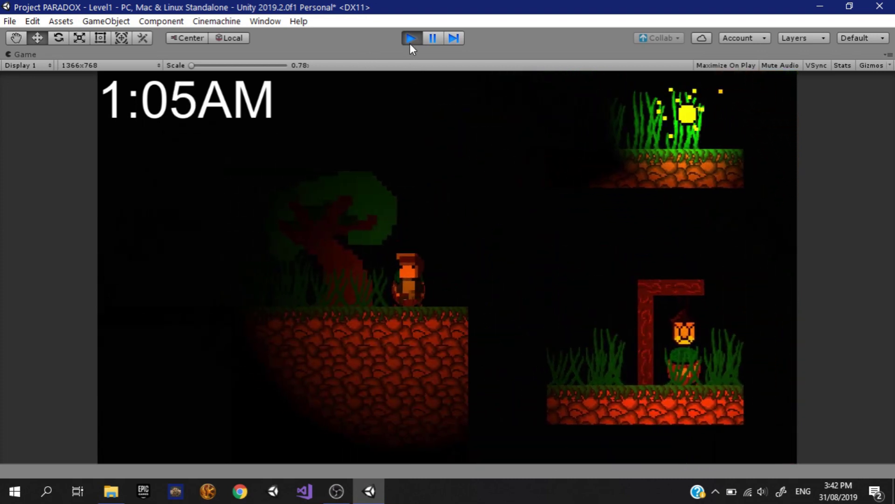
click(410, 41)
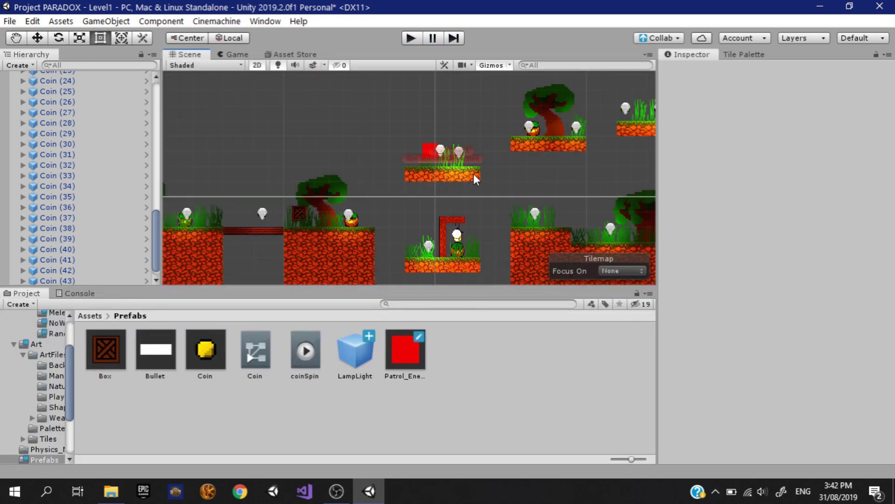
Remove the Active Time script component from the wooden Box beside the bridge.
click(300, 216)
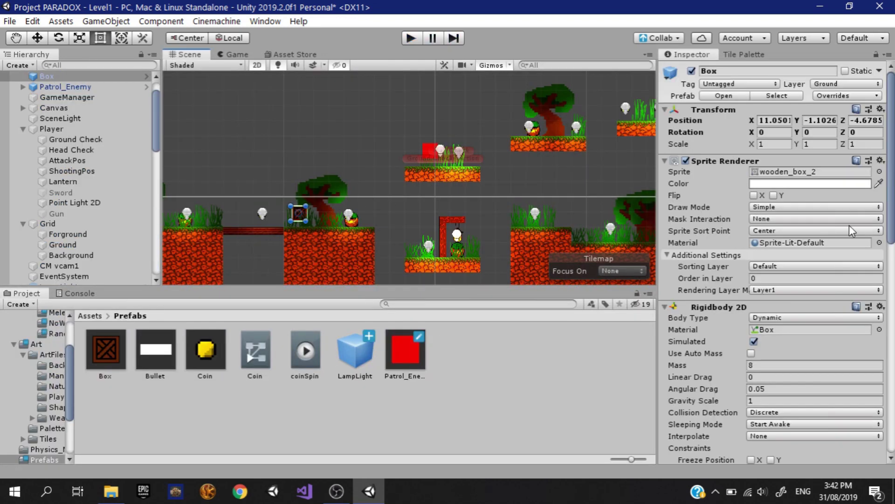
scroll(893, 411, down, 15)
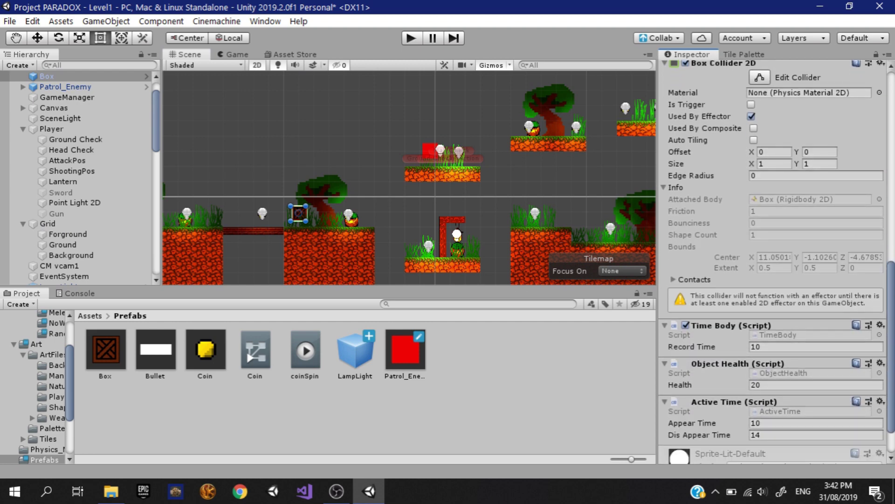
click(881, 389)
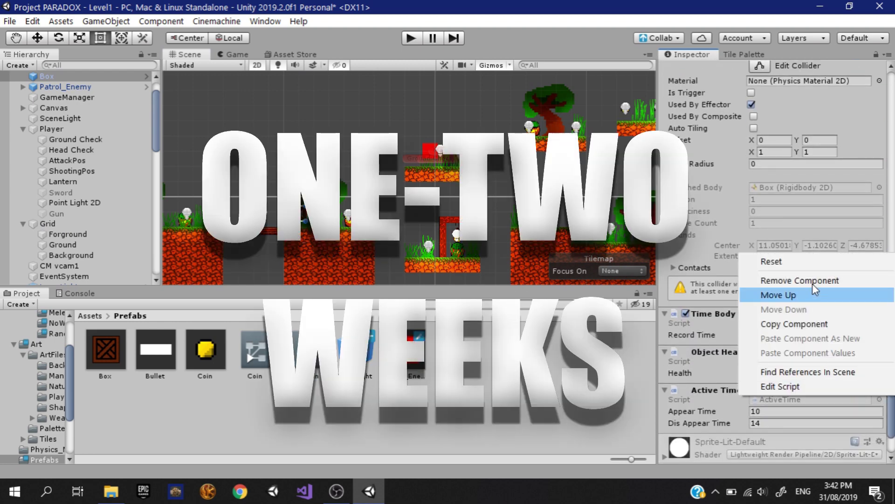
click(774, 280)
Playtest Level1 in a maximized Game view, taking the player across the bridge and jumping from the wooden box at the ledge.
click(411, 38)
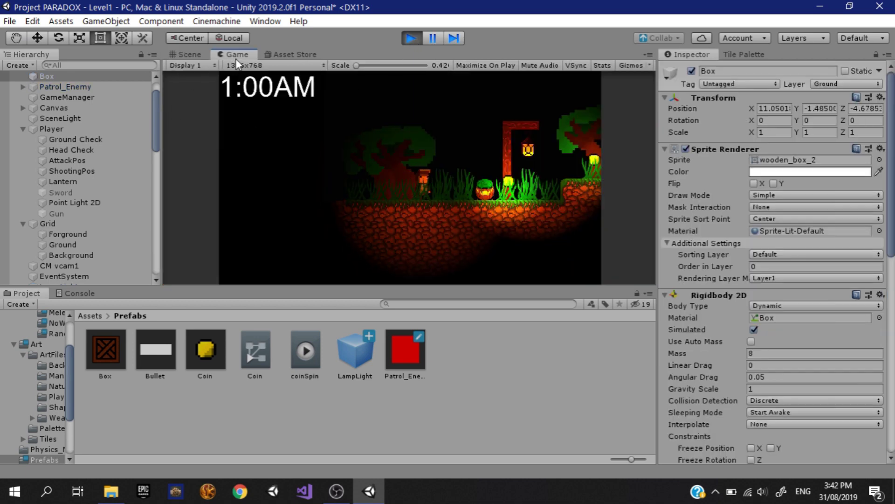
right_click(236, 55)
click(261, 100)
key(d)
key(space)
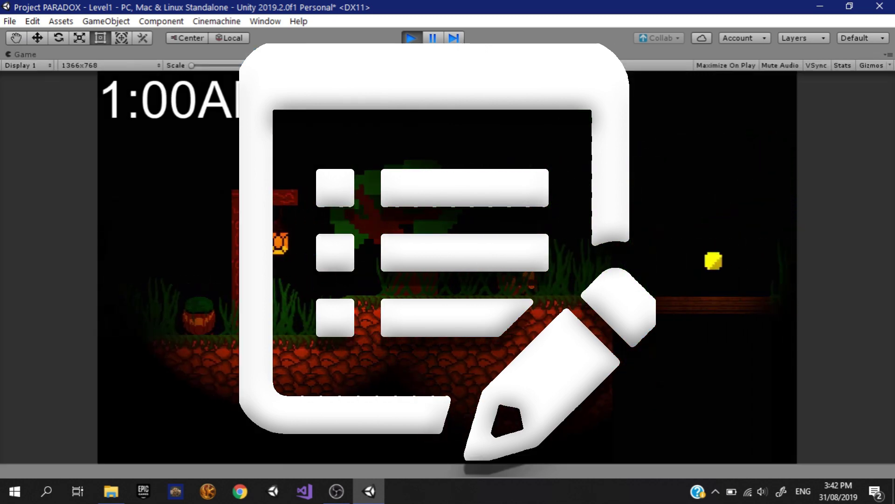
key(d)
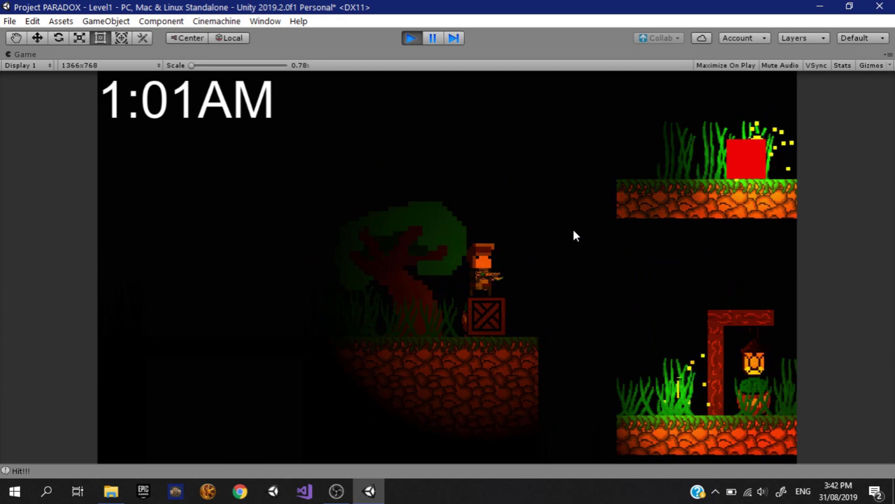
key(space)
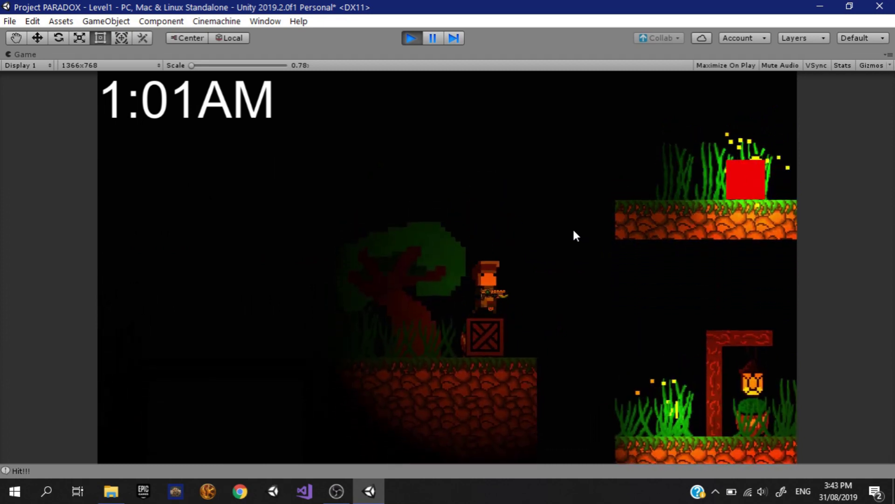